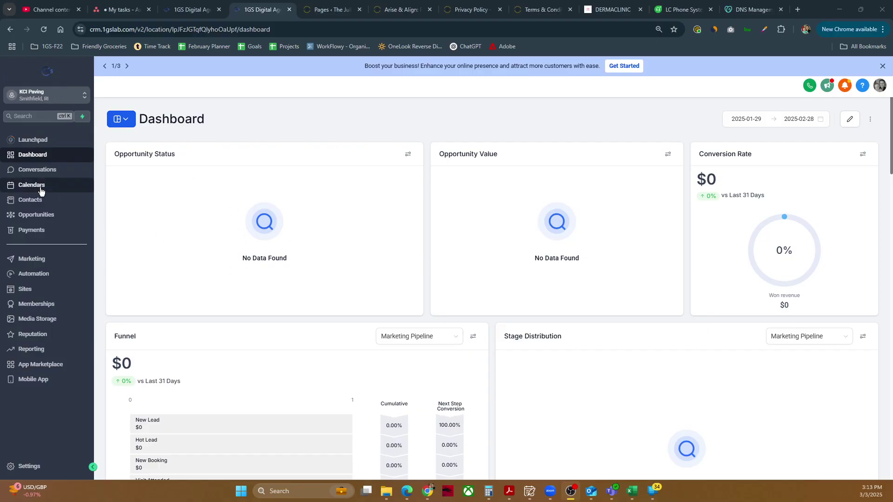
Go to Marketing > Emails > Campaigns to list the email campaigns.
{"action": "left_click", "coordinate": [35, 261]}
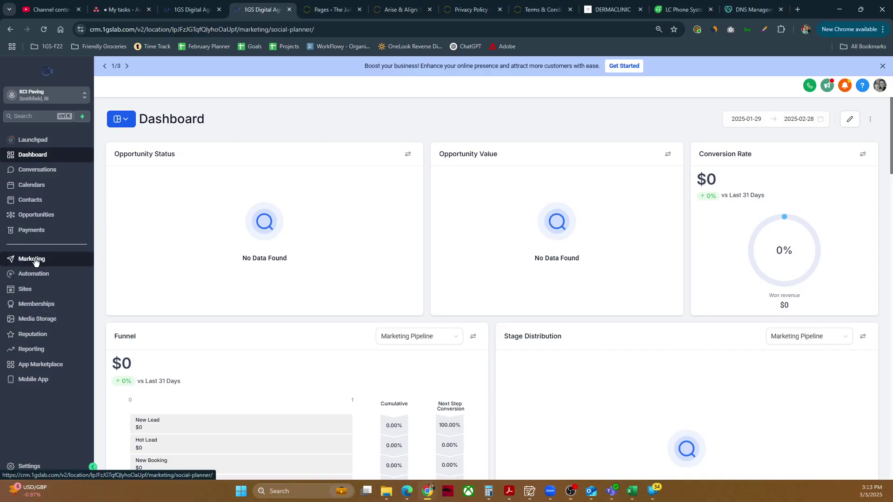
{"action": "mouse_move", "coordinate": [203, 104]}
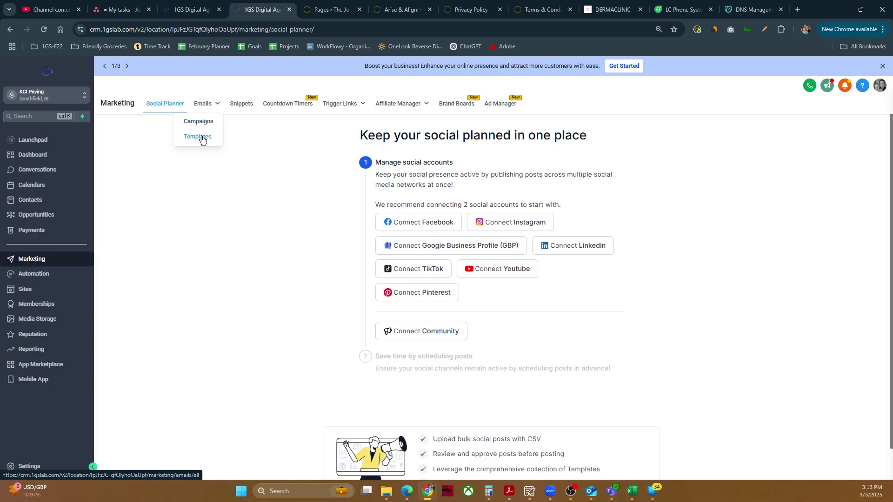
{"action": "left_click", "coordinate": [202, 122]}
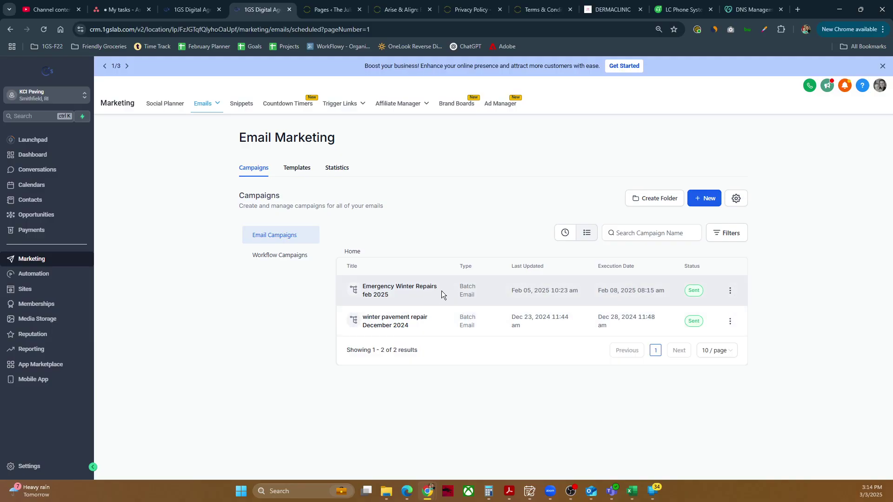
{"action": "left_click", "coordinate": [702, 201]}
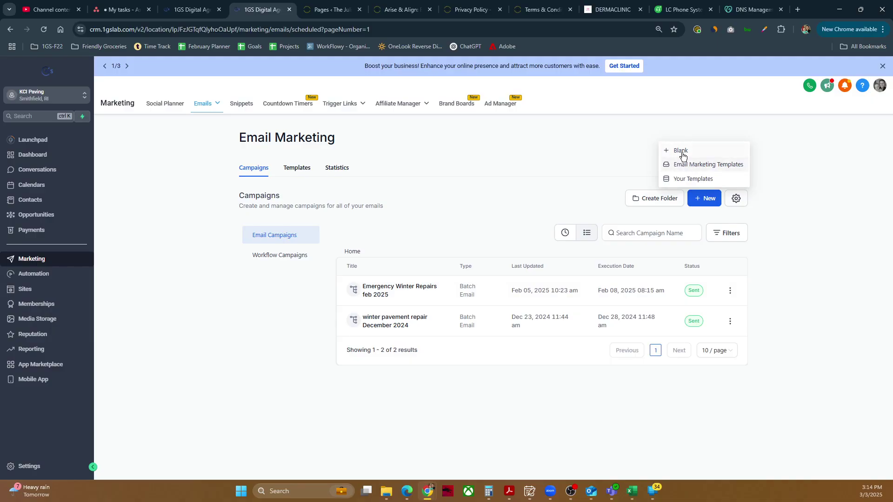
{"action": "left_click", "coordinate": [681, 169]}
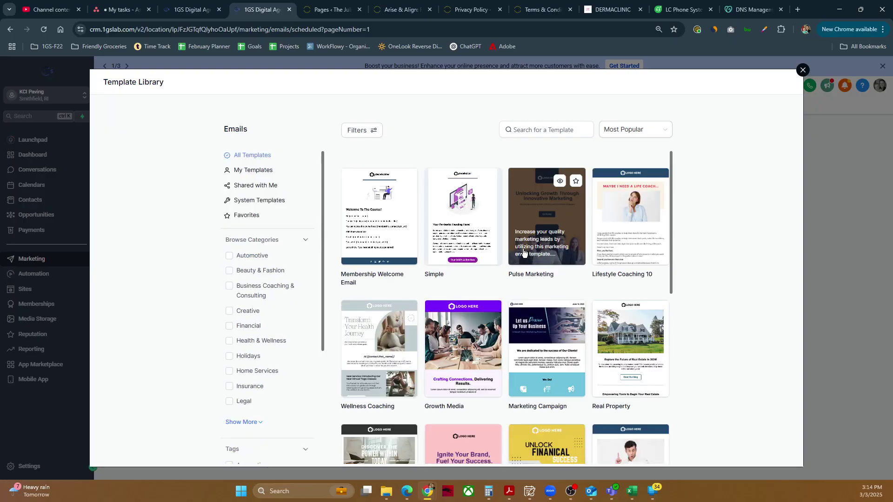
{"action": "mouse_move", "coordinate": [400, 231]}
{"action": "left_click", "coordinate": [393, 181]}
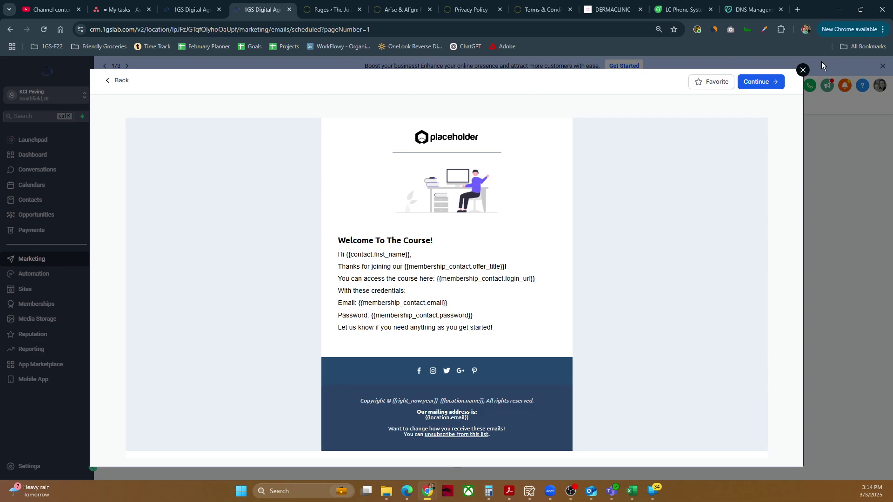
{"action": "left_click", "coordinate": [802, 70]}
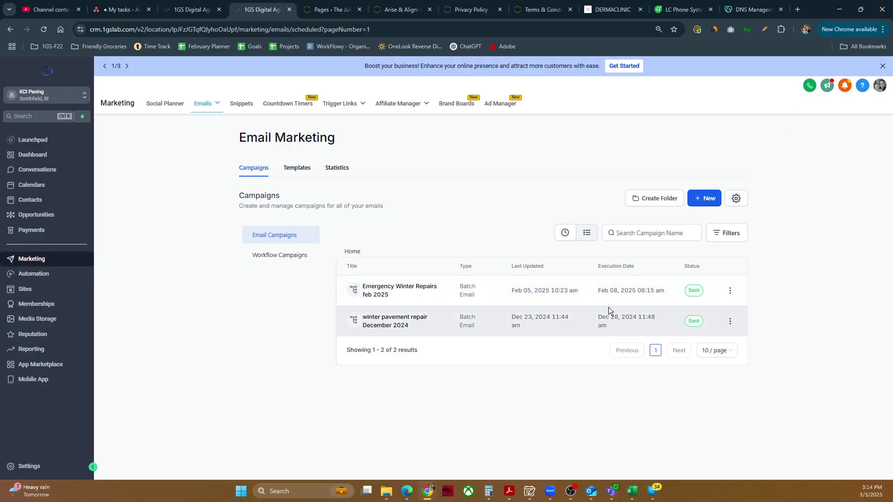
Clone the Emergency Winter Repairs feb 2025 campaign and open the clone in the email builder.
{"action": "left_click", "coordinate": [730, 292]}
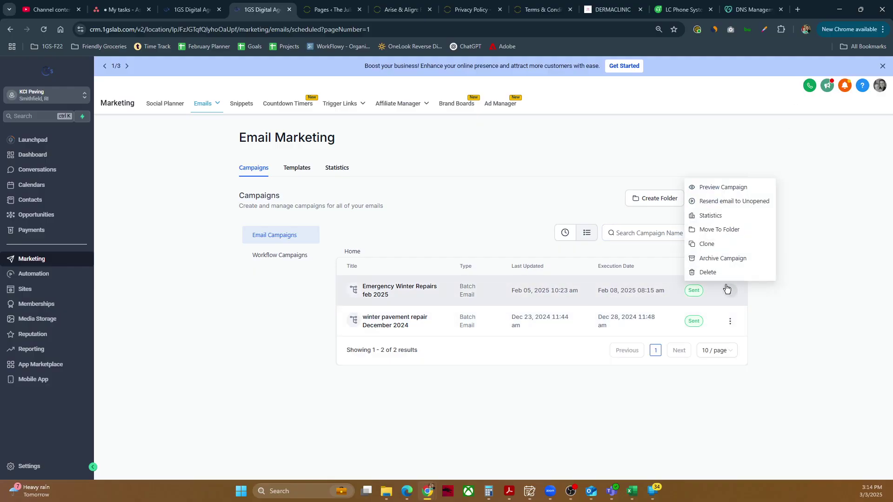
{"action": "left_click", "coordinate": [708, 245]}
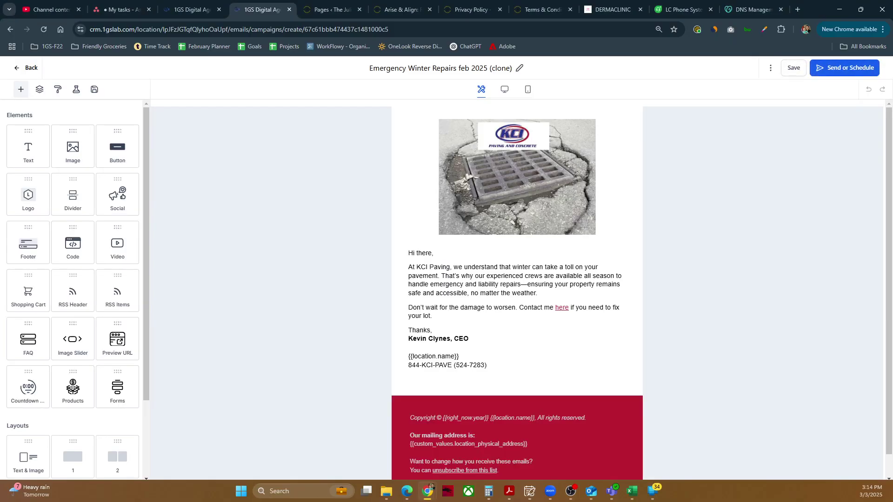
{"action": "left_click", "coordinate": [565, 172]}
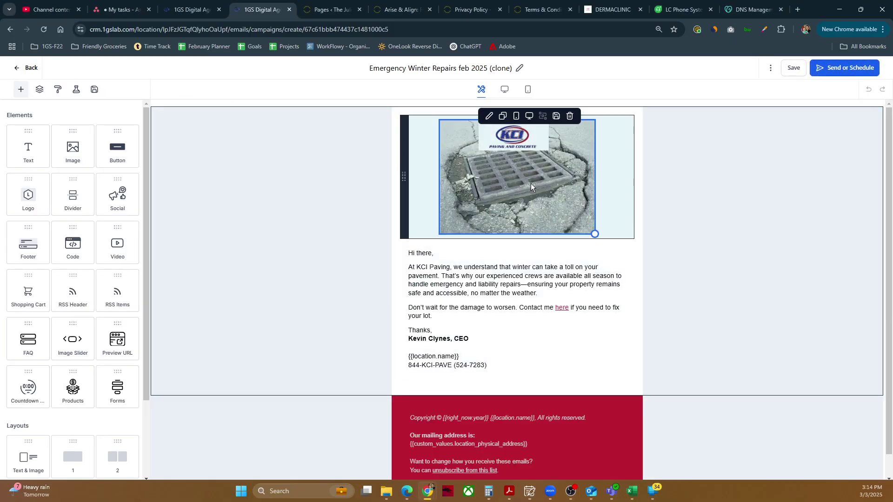
{"action": "key", "text": "Escape"}
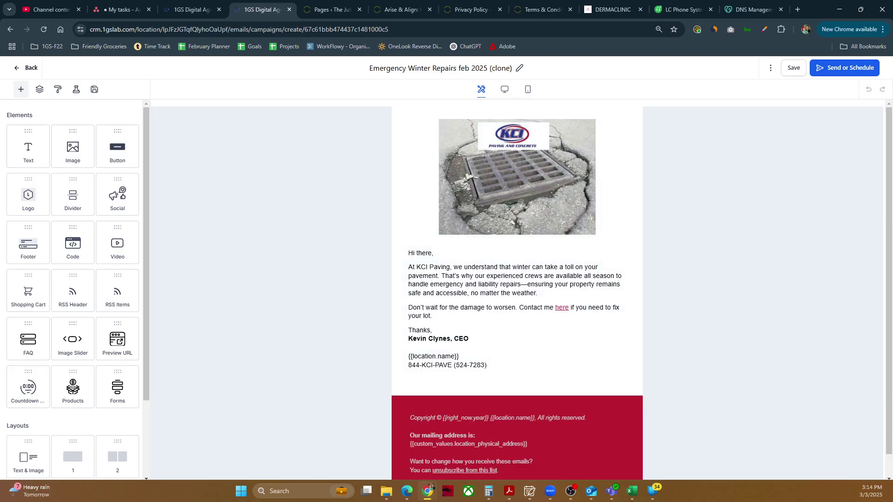
{"action": "left_click", "coordinate": [591, 491]}
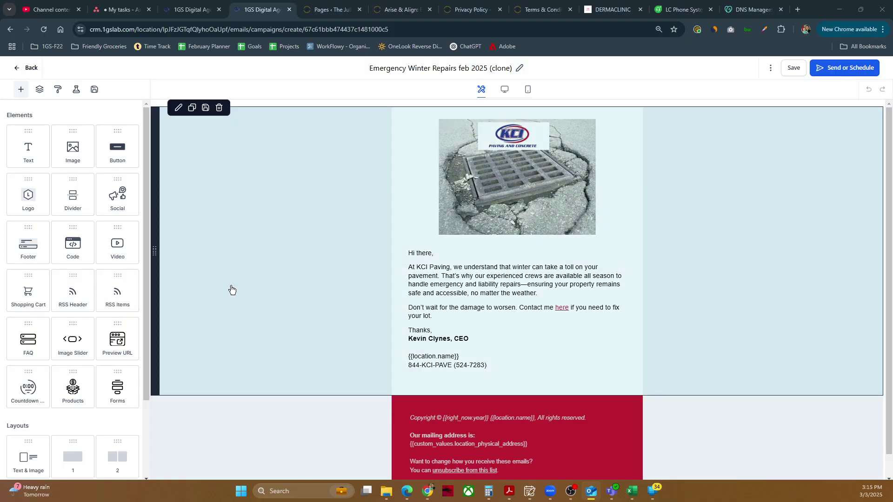
Replace the two body paragraphs with the pasted three-paragraph text.
{"action": "left_click", "coordinate": [441, 275]}
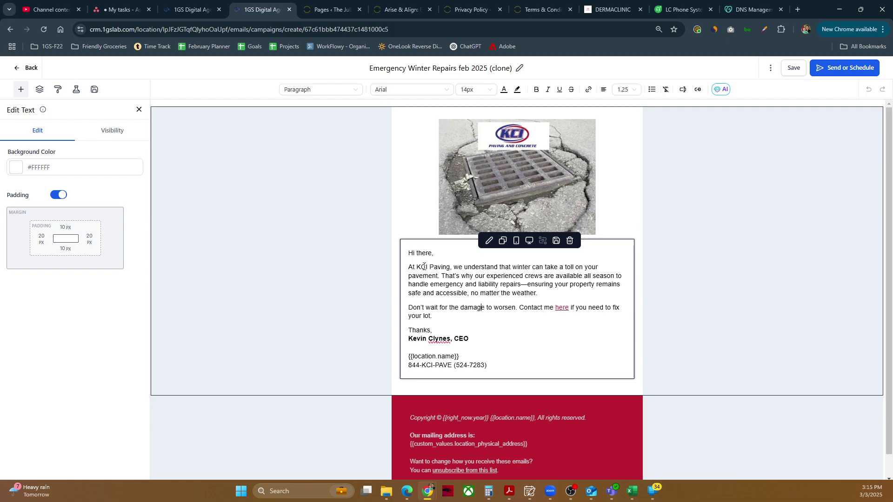
{"action": "left_click", "coordinate": [418, 269]}
{"action": "left_click_drag", "start_coordinate": [411, 268], "coordinate": [465, 312]}
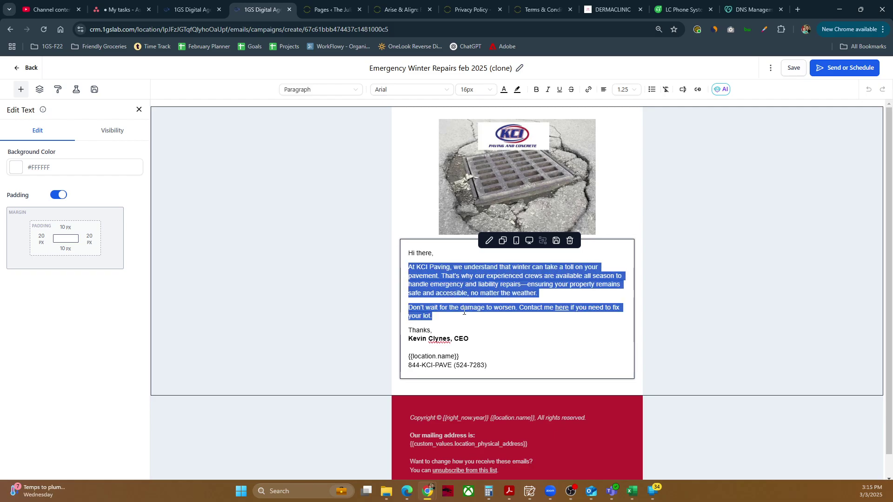
{"action": "left_click", "coordinate": [469, 291]}
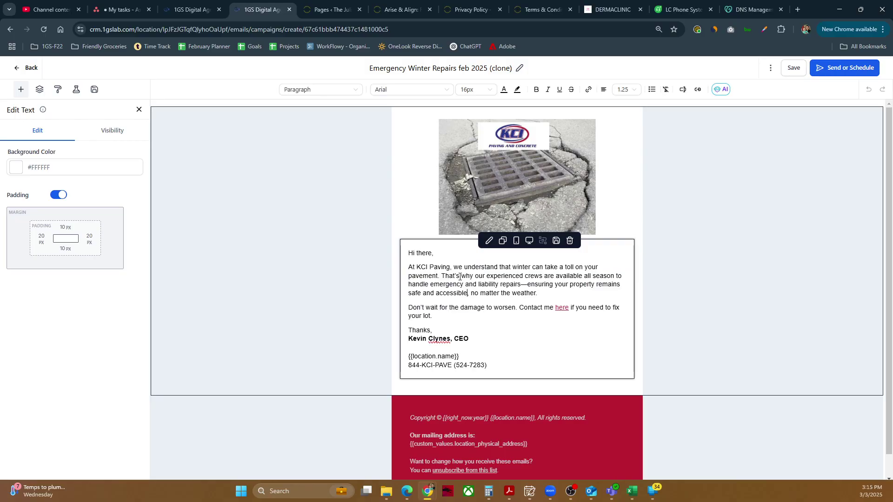
{"action": "left_click_drag", "start_coordinate": [444, 270], "coordinate": [426, 268]}
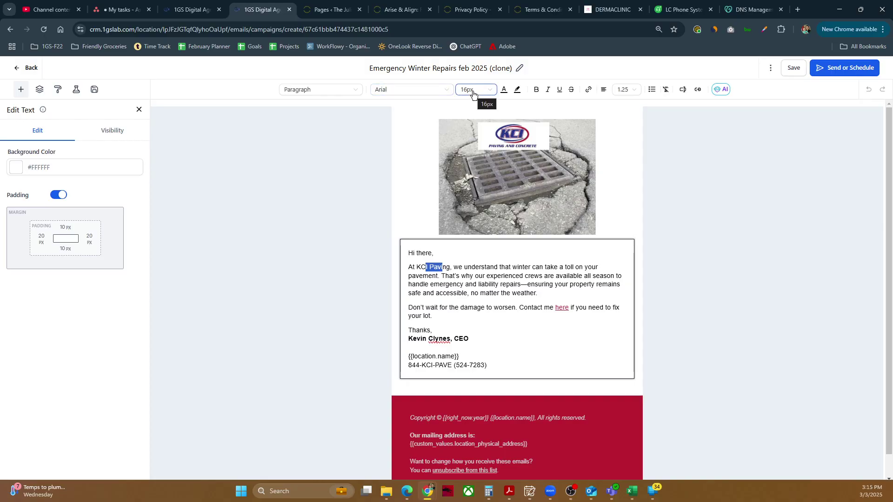
{"action": "left_click", "coordinate": [449, 305]}
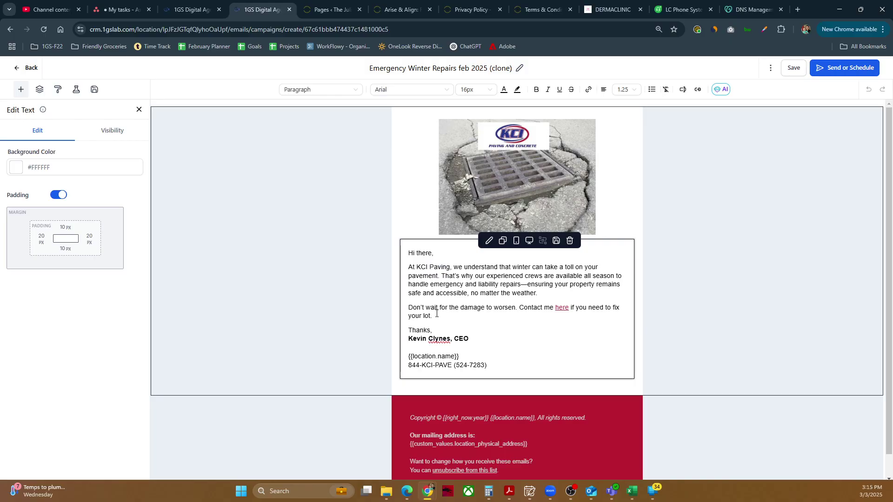
{"action": "left_click_drag", "start_coordinate": [437, 315], "coordinate": [405, 273]}
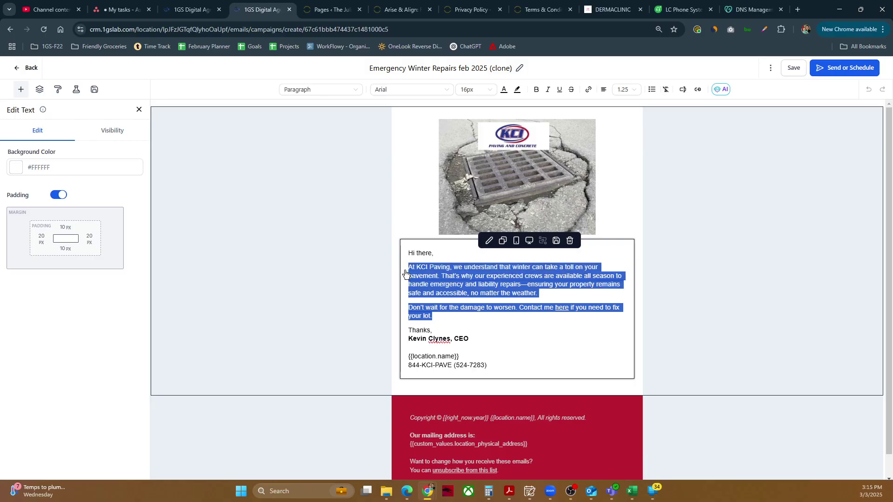
{"action": "type", "text": "At KCI Paving, we understand that winter can take a toll on your pavement. That’s why our experienced crews are available now, to handle emergency and liability repairs—ensuring your property remains safe and accessible, no matter the weather. KCI also provides free site evaluations with pictures and custom aerial diagrams to help you envision what your revitalized lot will look like, whether it be for immediate repairs or preparing your budget for 2025. Don’t wait for the damage to worsen. Contact me here if you need to fix your lot."}
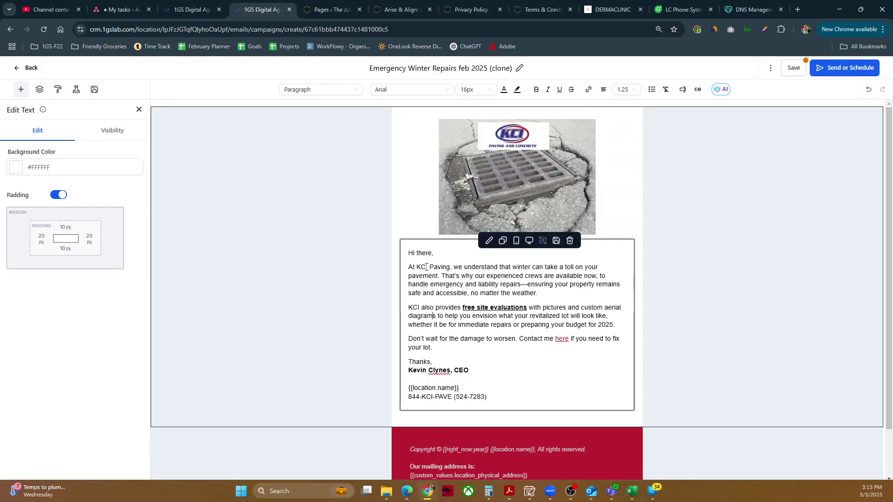
Check the new body text saying crews are 'available now' and offering free site evaluations.
{"action": "left_click_drag", "start_coordinate": [441, 276], "coordinate": [413, 267]}
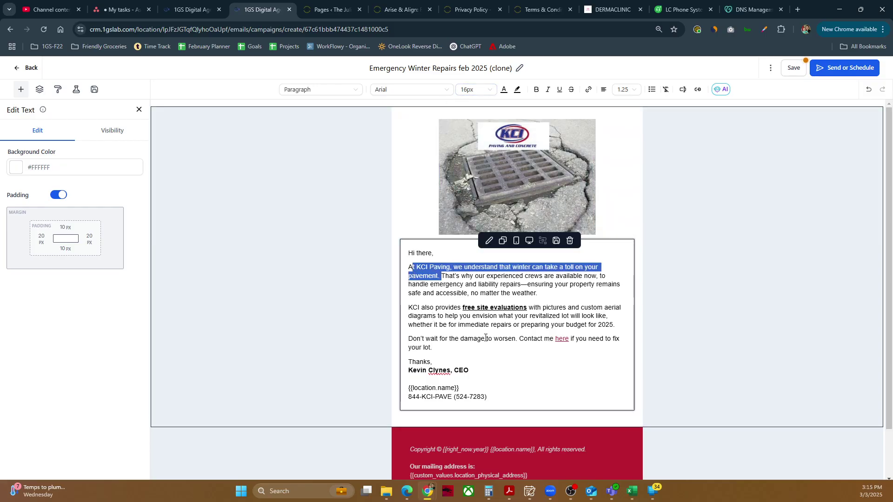
{"action": "left_click", "coordinate": [451, 362]}
{"action": "left_click_drag", "start_coordinate": [437, 362], "coordinate": [440, 307]}
{"action": "left_click", "coordinate": [441, 344]}
{"action": "left_click", "coordinate": [428, 253]}
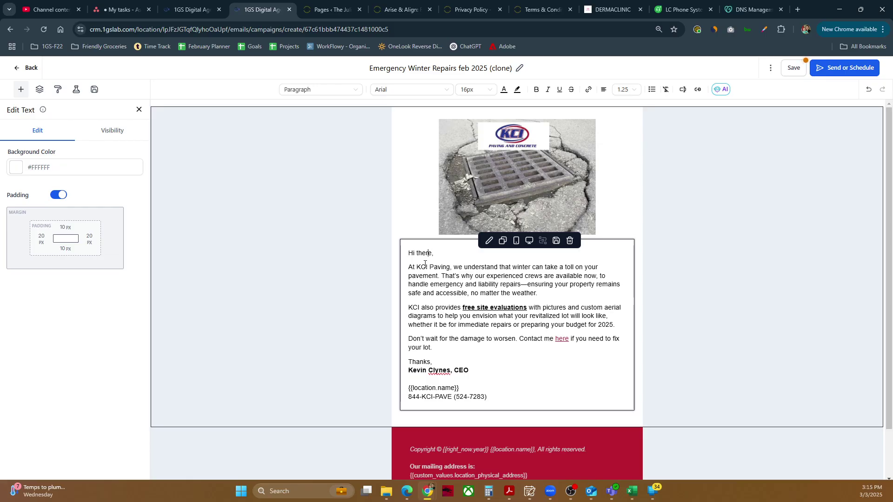
{"action": "double_click", "coordinate": [567, 338]}
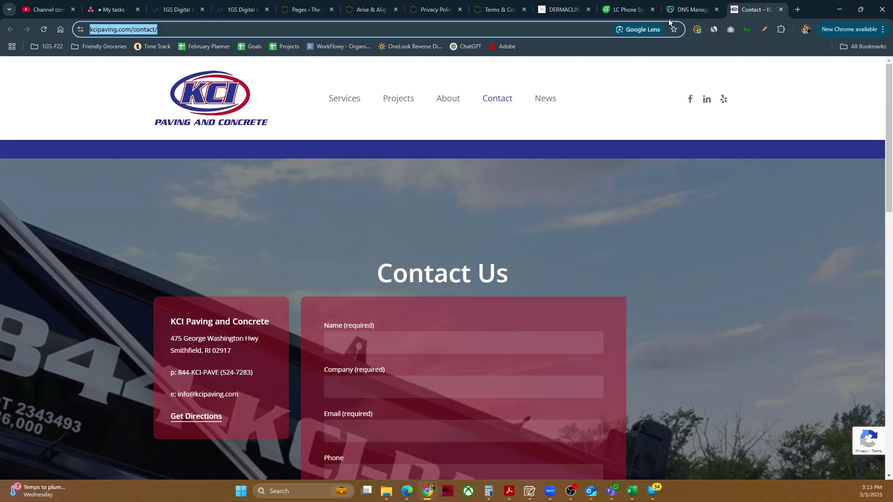
{"action": "left_click", "coordinate": [237, 9]}
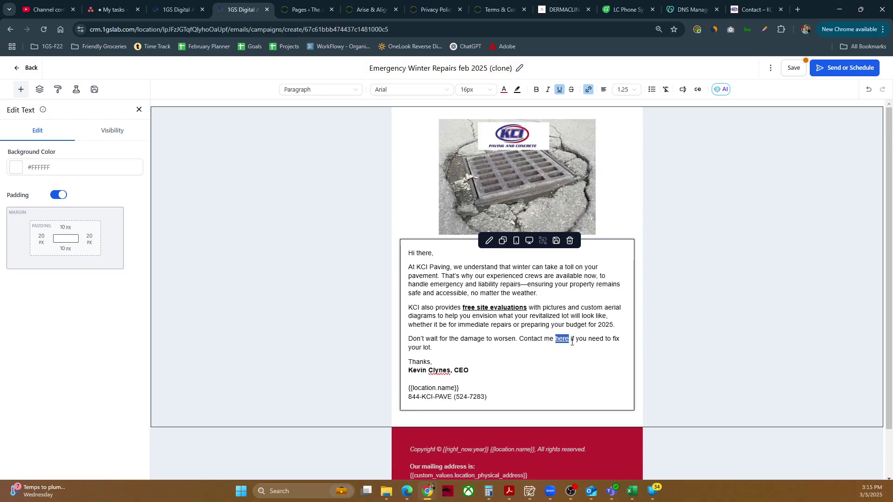
{"action": "left_click", "coordinate": [588, 91]}
{"action": "left_click", "coordinate": [405, 242]}
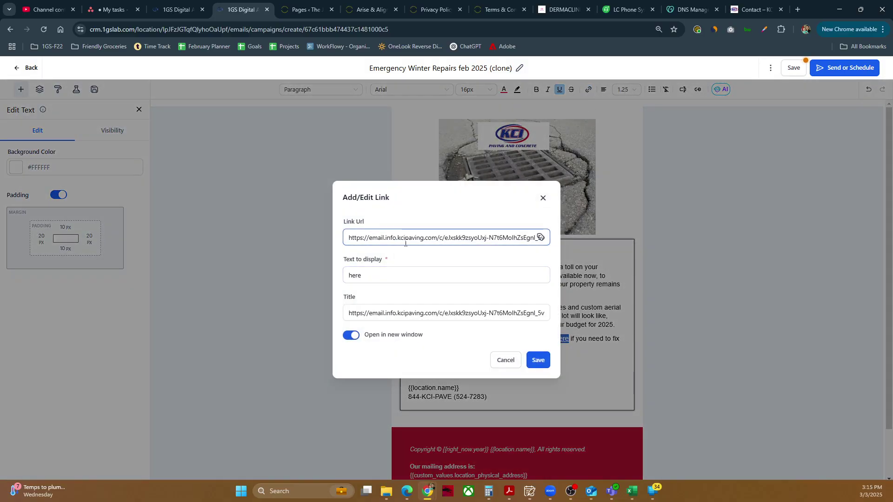
{"action": "left_click", "coordinate": [400, 240]}
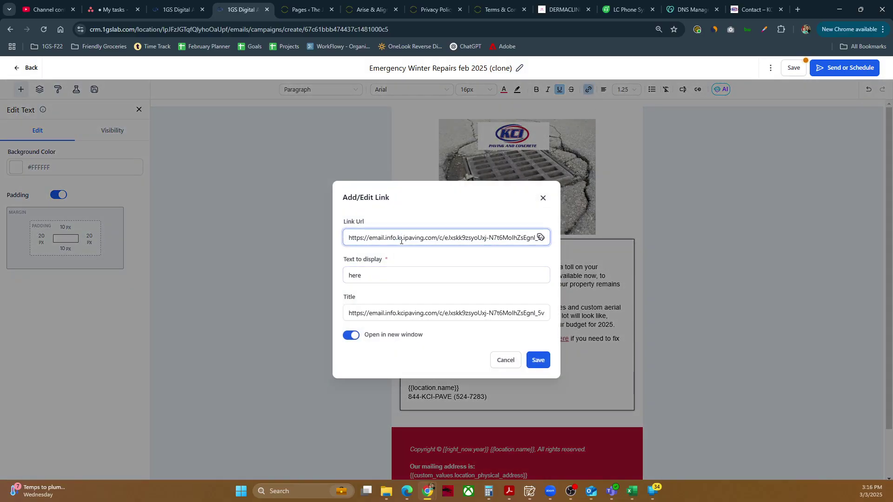
{"action": "key", "text": "ctrl+a"}
{"action": "type", "text": "https://kcipaving.com/contact/"}
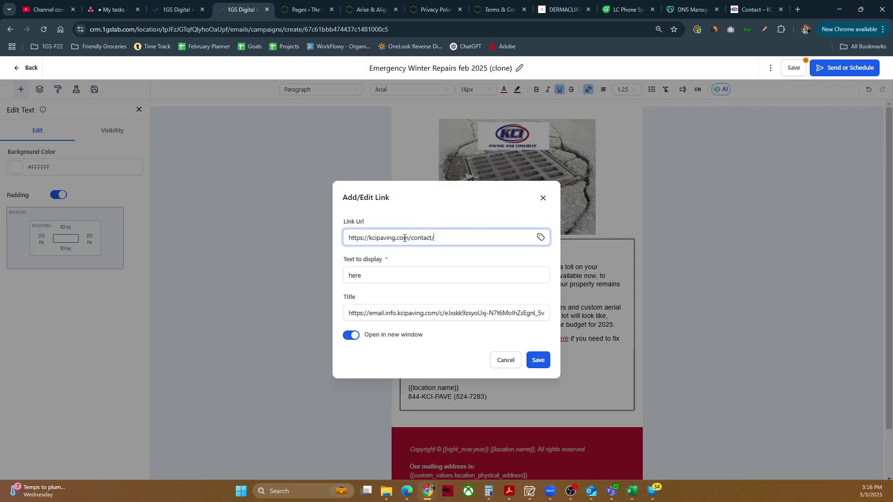
Clear the link title, save the 'here' link and check it.
{"action": "left_click", "coordinate": [436, 313]}
{"action": "key", "text": "ctrl+a"}
{"action": "key", "text": "BackSpace"}
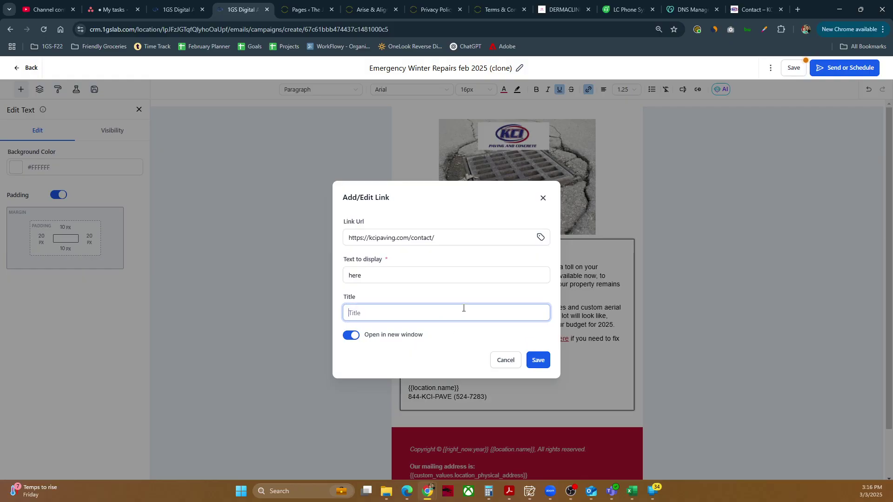
{"action": "left_click", "coordinate": [547, 363]}
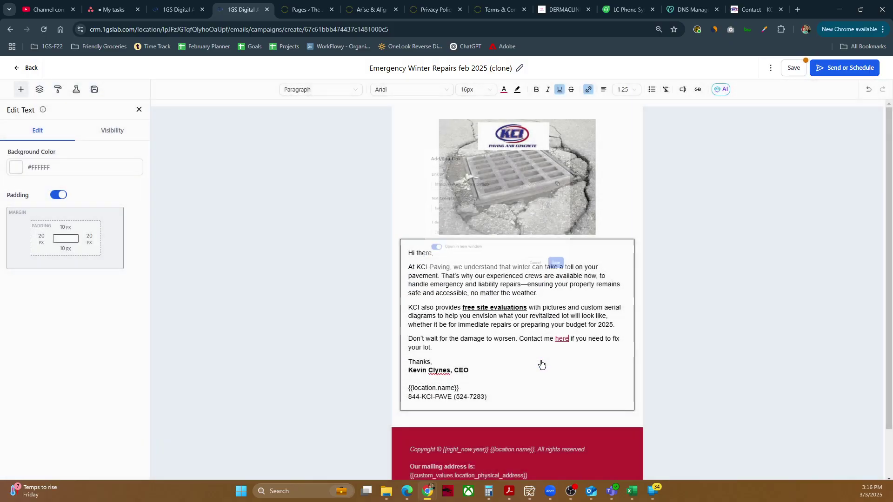
{"action": "double_click", "coordinate": [562, 339]}
{"action": "left_click", "coordinate": [550, 325]}
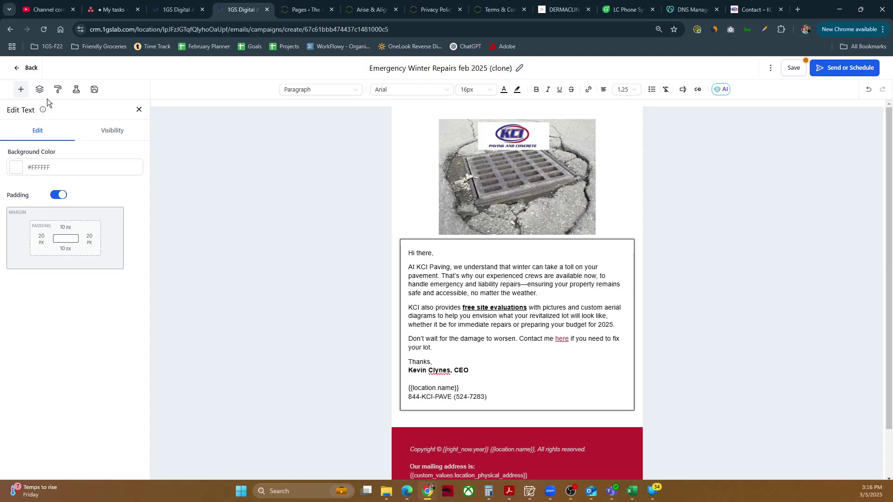
Set the email's link colour to #bc1f31 in the Link style settings.
{"action": "left_click", "coordinate": [58, 92]}
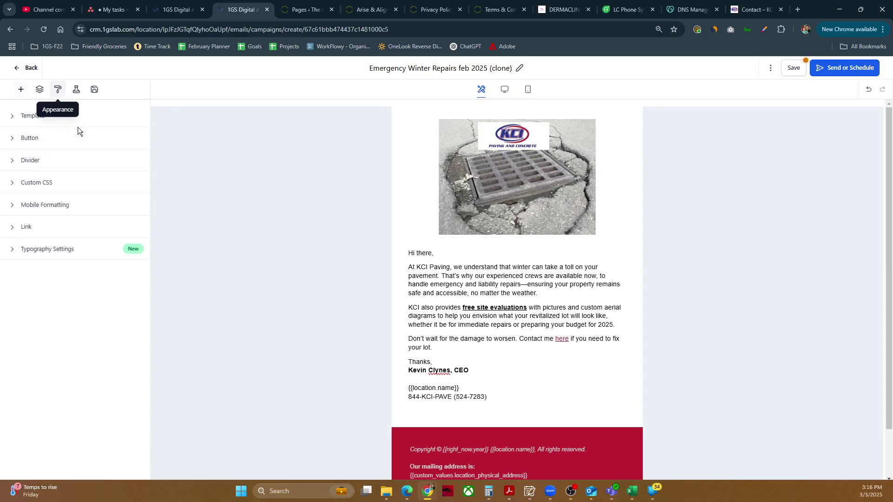
{"action": "left_click", "coordinate": [25, 229]}
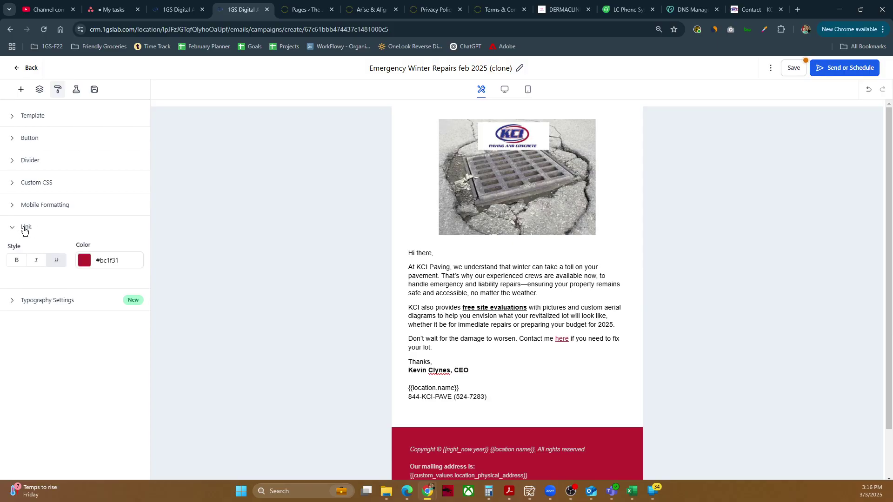
{"action": "left_click", "coordinate": [84, 262]}
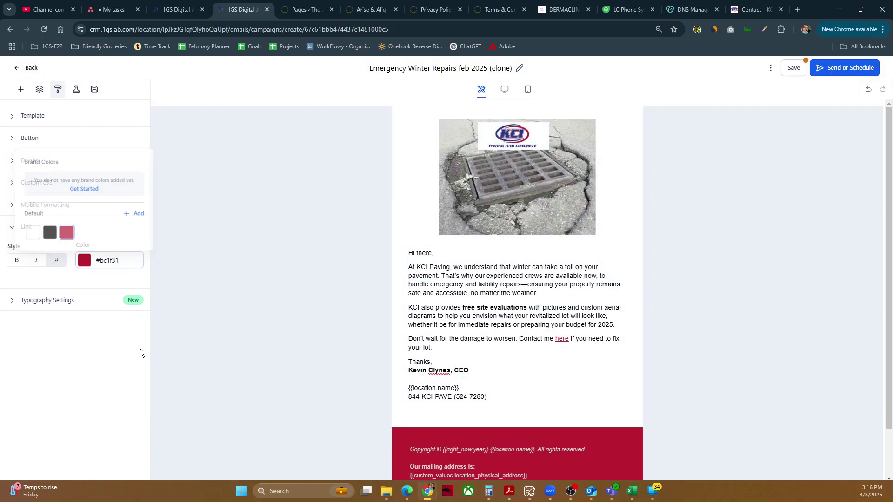
{"action": "left_click", "coordinate": [577, 298]}
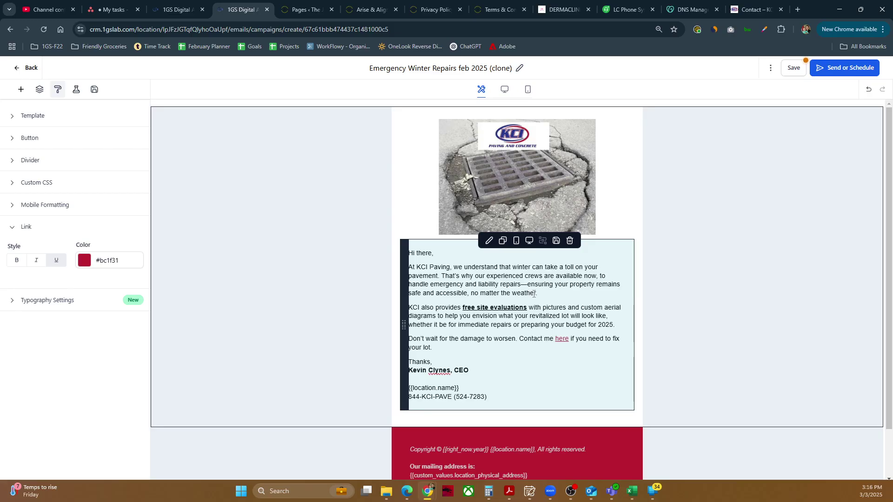
Select the {{location.name}} placeholder line in the body text block.
{"action": "scroll", "coordinate": [576, 297], "scroll_direction": "down", "scroll_amount": 2}
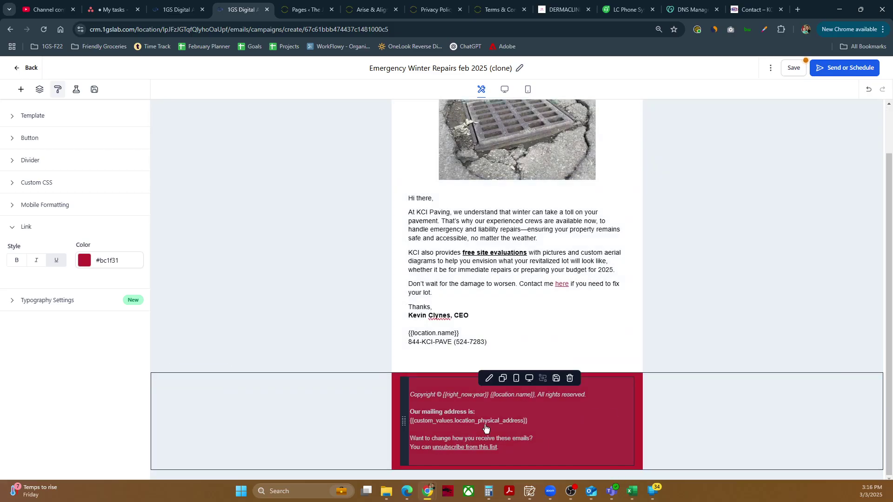
{"action": "scroll", "coordinate": [553, 422], "scroll_direction": "up", "scroll_amount": 1}
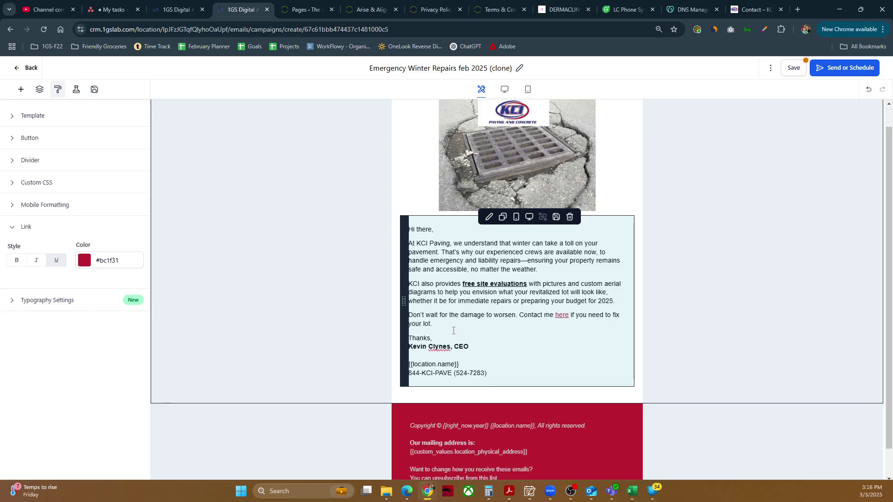
{"action": "left_click", "coordinate": [469, 368]}
{"action": "left_click_drag", "start_coordinate": [461, 365], "coordinate": [408, 366]}
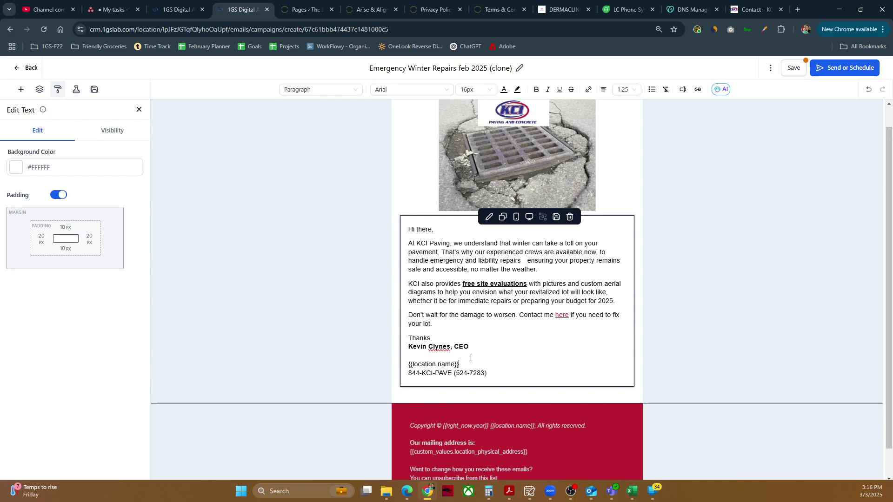
{"action": "scroll", "coordinate": [620, 279], "scroll_direction": "up", "scroll_amount": 1}
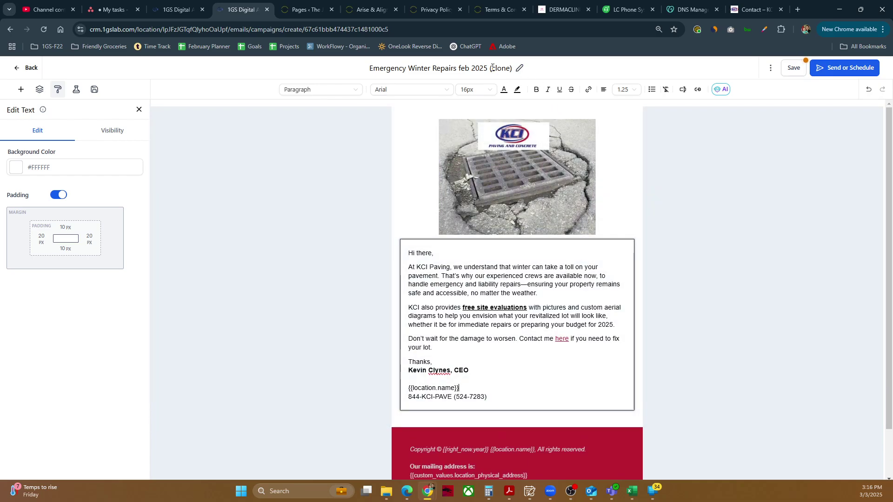
Rename 'Emergency Winter Repairs feb 2025 (clone)' to 'Emergency Winter Repairs March 2025' and save.
{"action": "left_click", "coordinate": [493, 68]}
{"action": "left_click", "coordinate": [492, 68]}
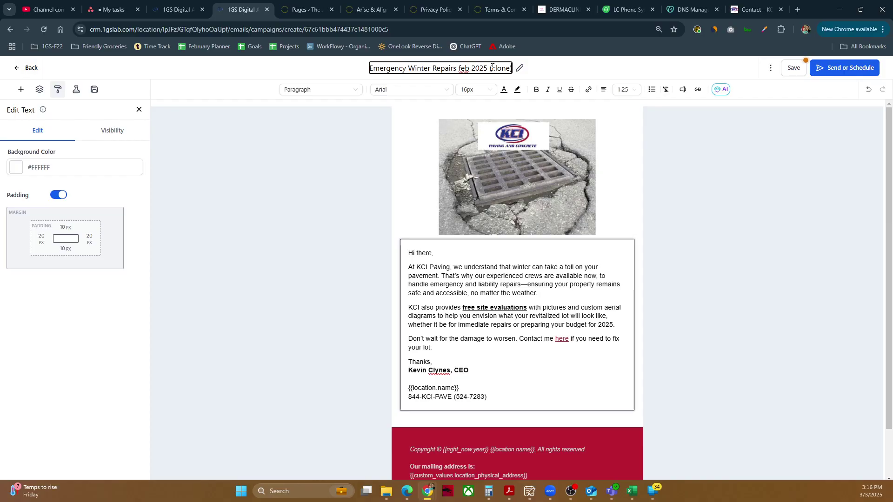
{"action": "key", "text": "BackSpace"}
{"action": "key", "text": "BackSpace"}
{"action": "key", "text": "BackSpace"}
{"action": "key", "text": "BackSpace"}
{"action": "key", "text": "BackSpace"}
{"action": "key", "text": "BackSpace"}
{"action": "key", "text": "BackSpace"}
{"action": "key", "text": "BackSpace"}
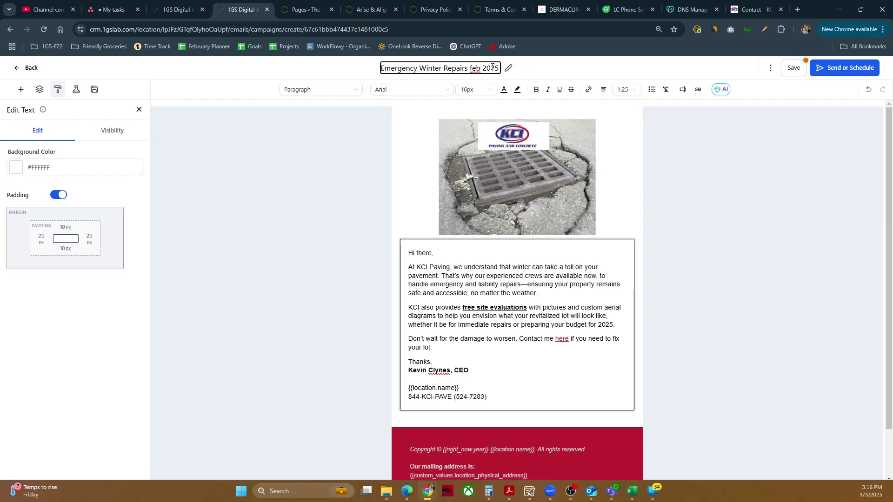
{"action": "key", "text": "ctrl+Left"}
{"action": "key", "text": "ctrl+shift+Left"}
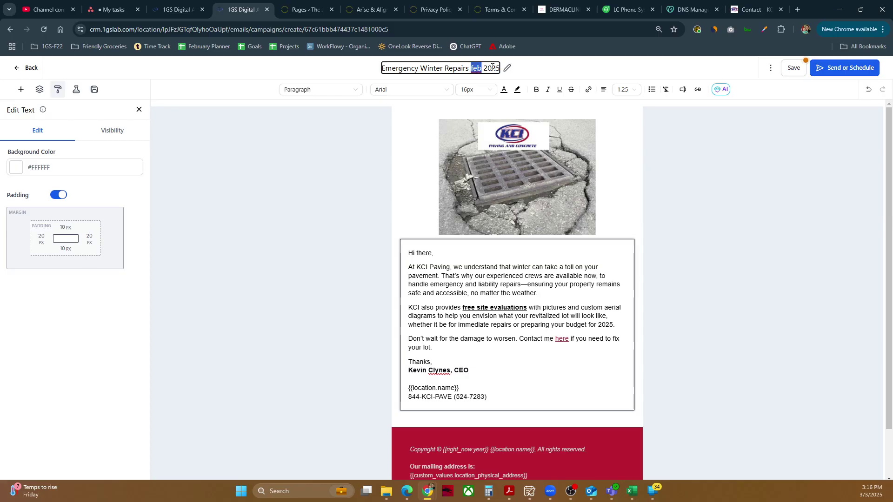
{"action": "type", "text": "March"}
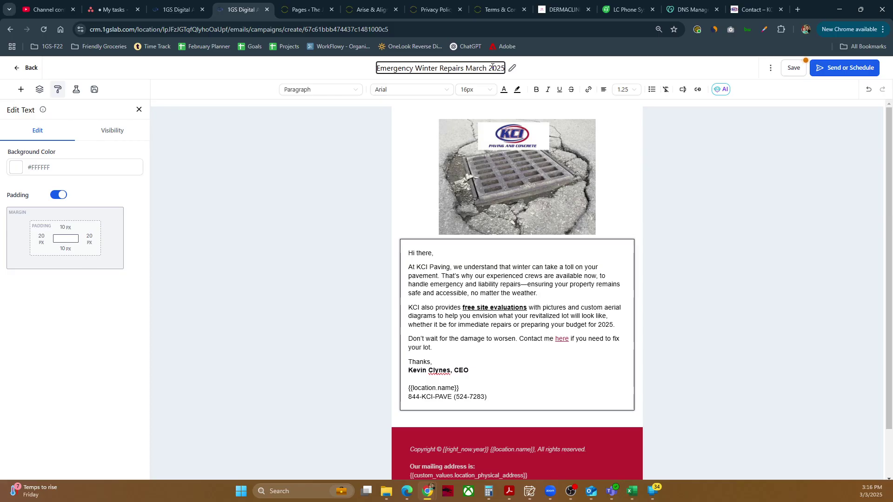
{"action": "left_click", "coordinate": [790, 70]}
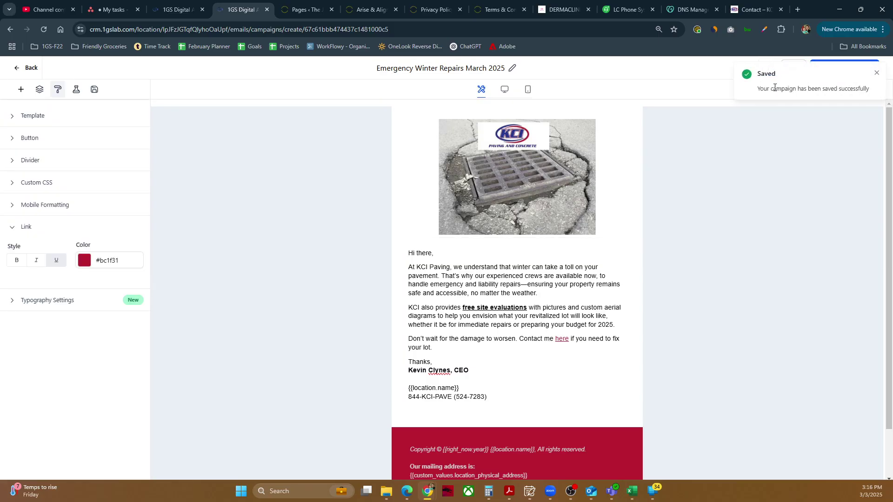
{"action": "left_click", "coordinate": [877, 73]}
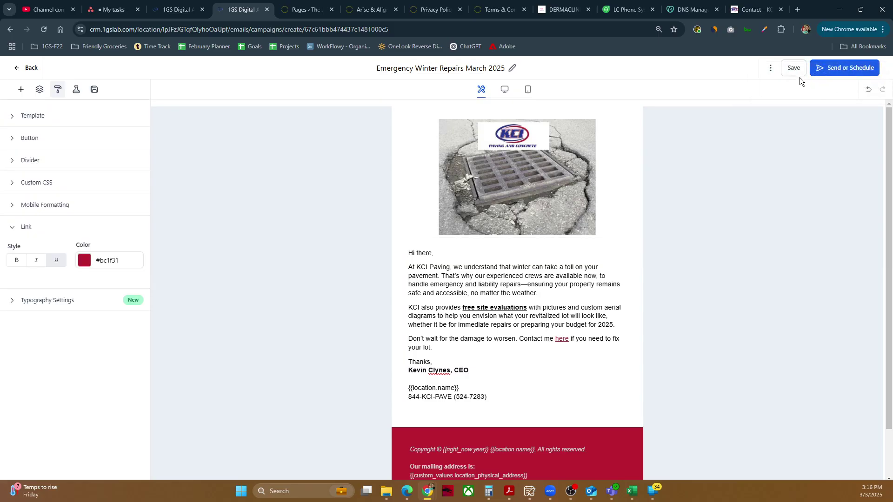
{"action": "left_click", "coordinate": [771, 69]}
Send a test email to the colleague's address with subject 'Emergency Winter Repairs? We're Ready to Help, Anytime!'.
{"action": "left_click", "coordinate": [763, 86]}
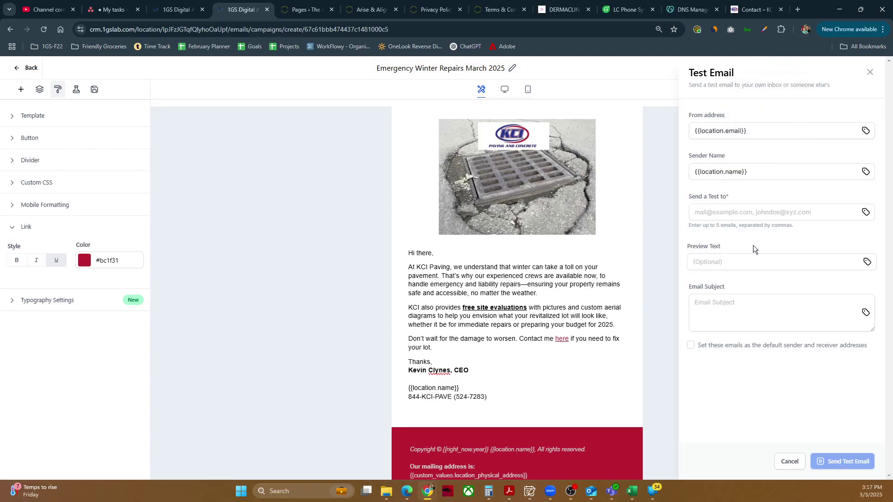
{"action": "left_click", "coordinate": [721, 212]}
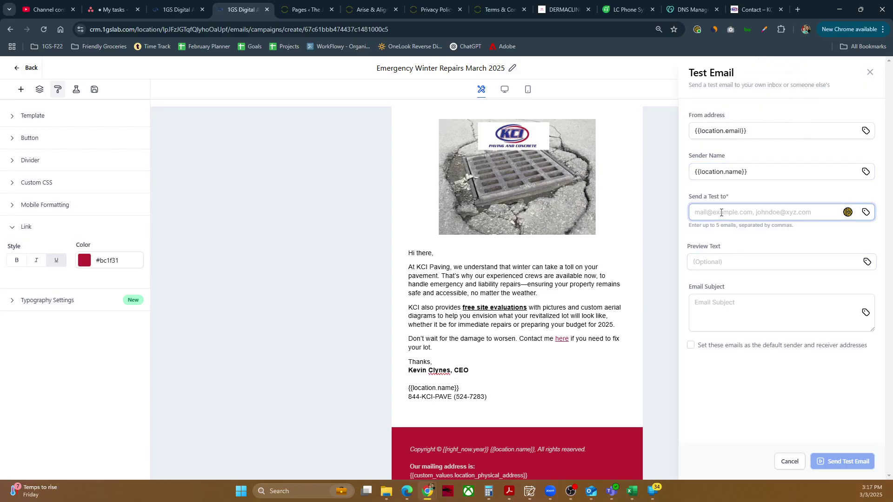
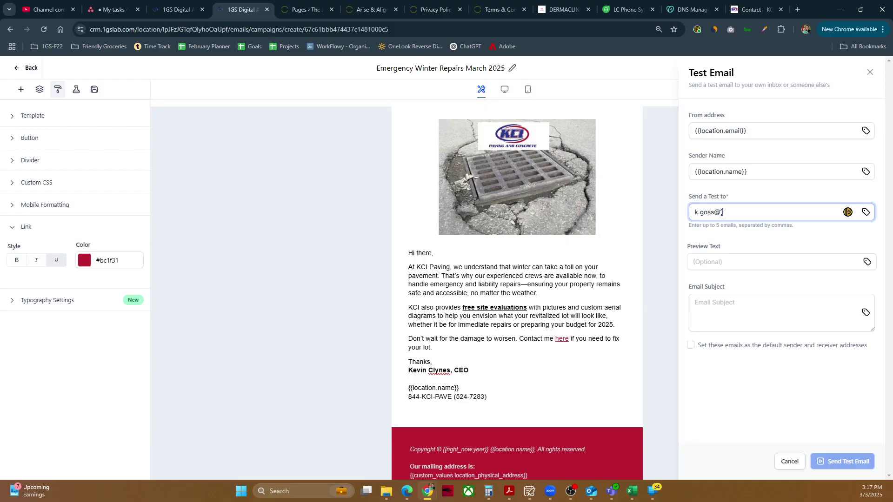
{"action": "key", "text": "Tab"}
{"action": "key", "text": "Tab"}
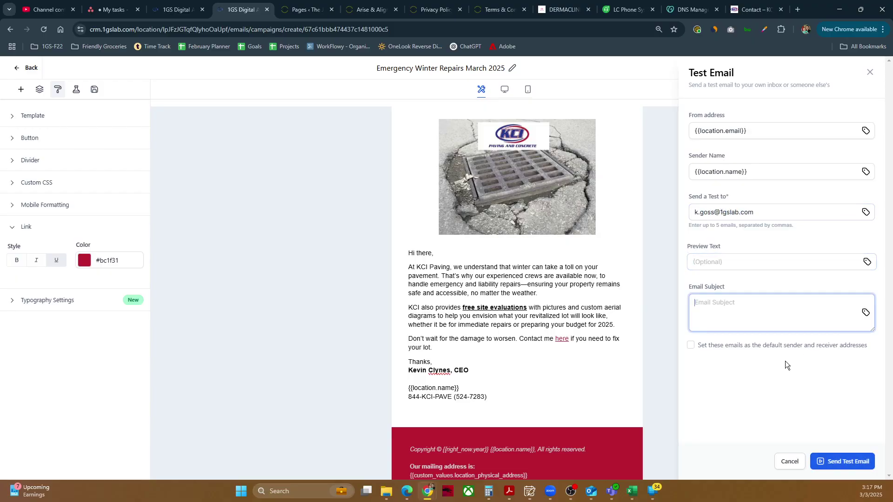
{"action": "key", "text": "alt+Tab"}
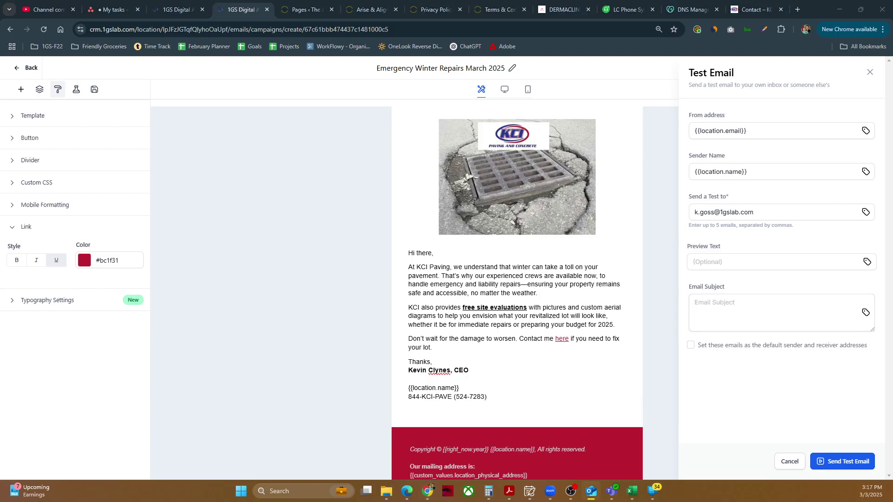
{"action": "left_click", "coordinate": [735, 309]}
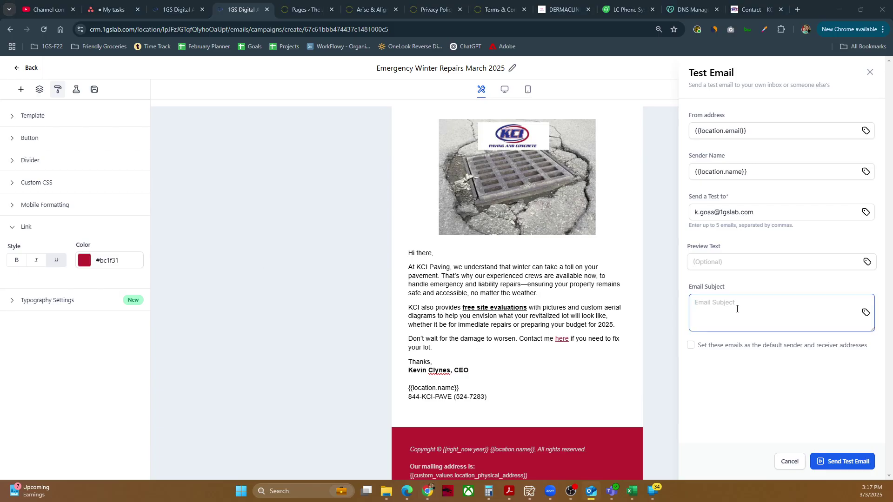
{"action": "type", "text": "Emergency Winter Repairs? We're Ready to Help, Anytime!"}
{"action": "left_click", "coordinate": [798, 405]}
{"action": "left_click", "coordinate": [836, 462]}
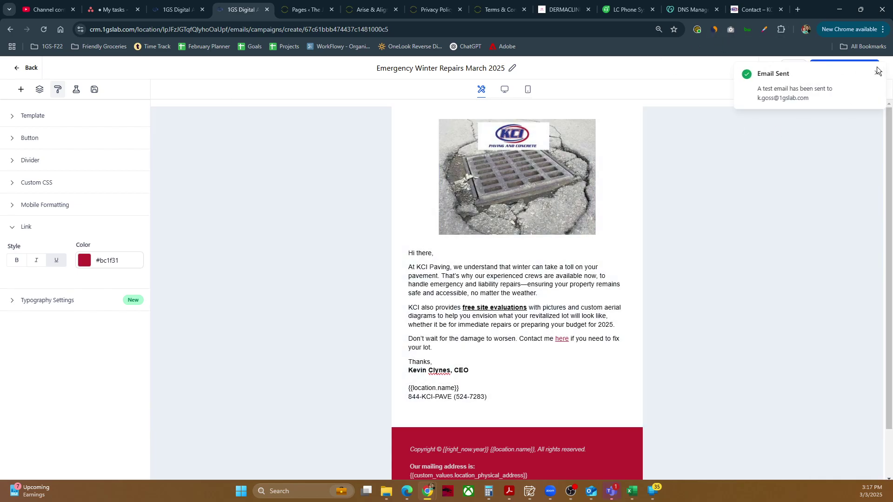
{"action": "left_click", "coordinate": [877, 73]}
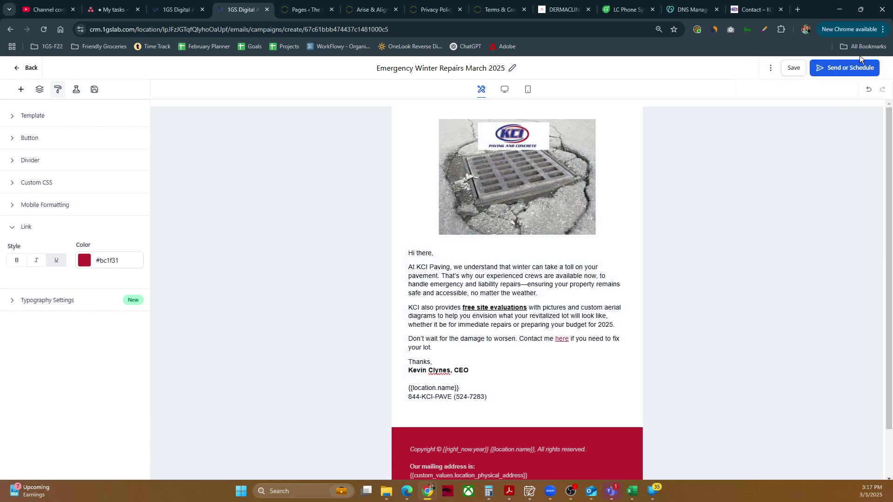
Schedule the campaign to send on 2025-03-04 at 07:30 AM.
{"action": "left_click", "coordinate": [849, 72]}
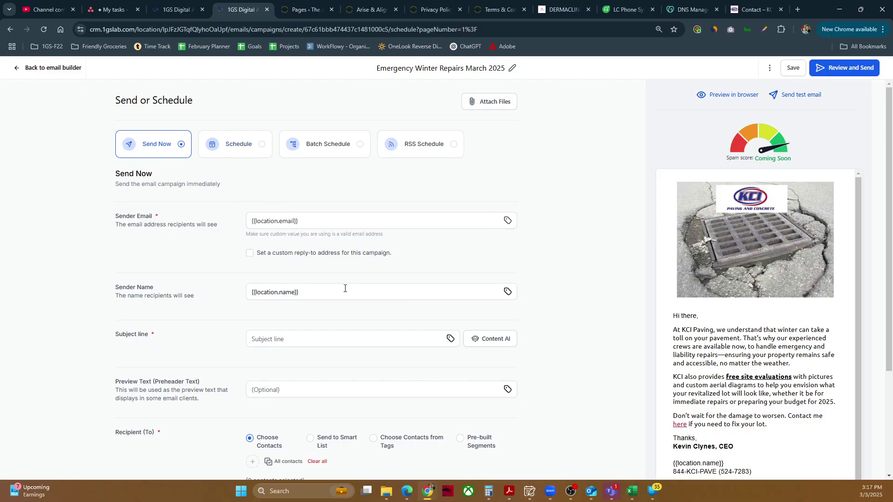
{"action": "left_click", "coordinate": [231, 154]}
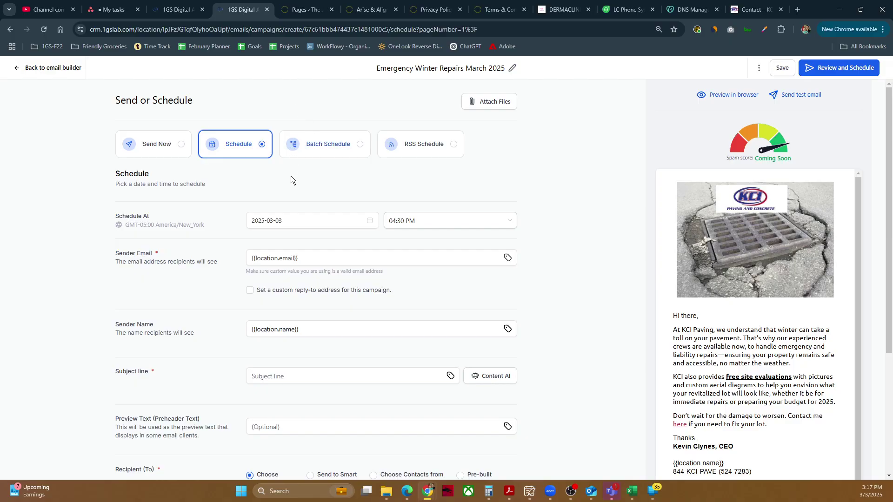
{"action": "left_click", "coordinate": [327, 228]}
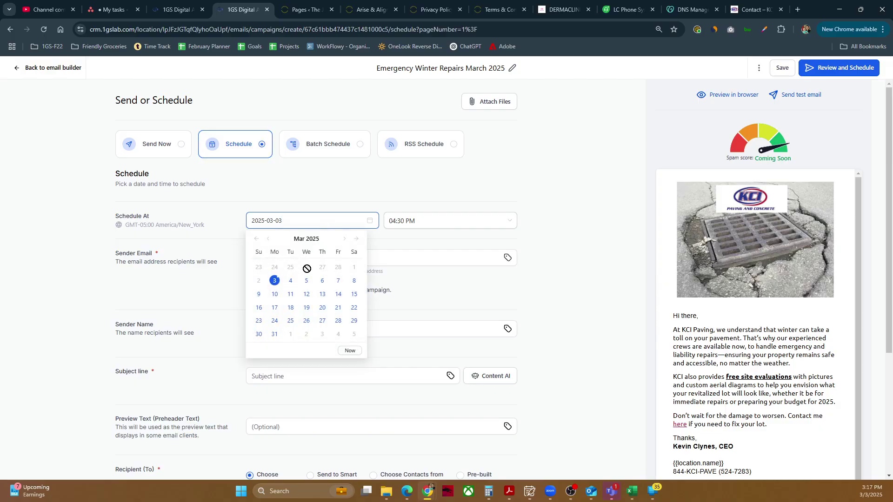
{"action": "left_click", "coordinate": [288, 281]}
{"action": "left_click", "coordinate": [442, 225]}
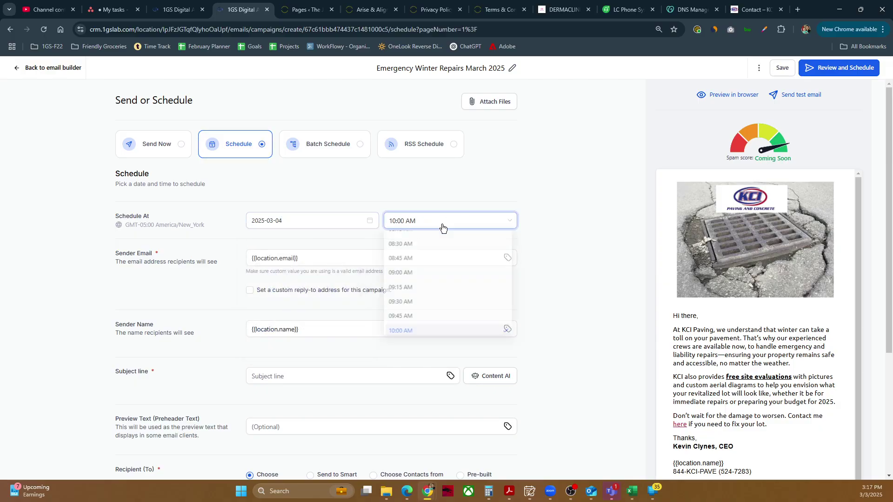
{"action": "left_click", "coordinate": [421, 292]}
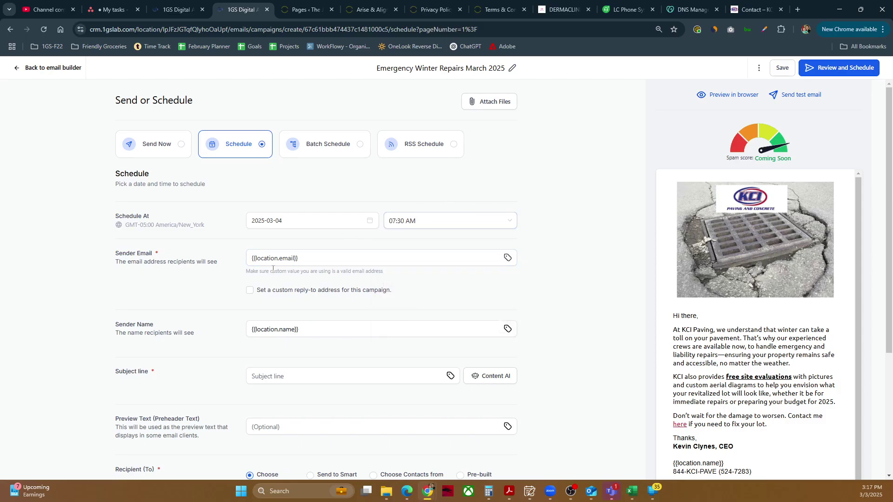
{"action": "scroll", "coordinate": [317, 271], "scroll_direction": "down", "scroll_amount": 1}
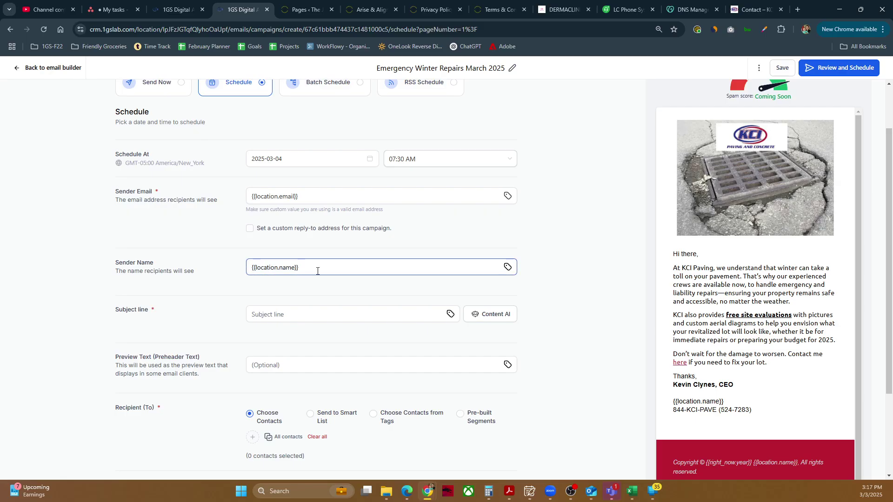
Paste the subject 'Emergency Winter Repairs? We're Ready to Help, Anytime!' and copy opening sentences for preview text.
{"action": "scroll", "coordinate": [289, 270], "scroll_direction": "down", "scroll_amount": 1}
{"action": "left_click", "coordinate": [272, 256]}
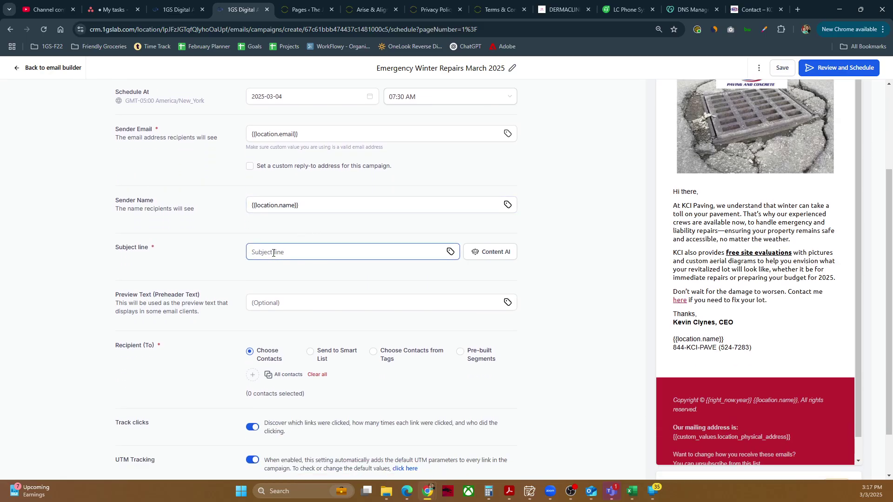
{"action": "type", "text": "Emergency Winter Repairs? We’re Ready to Help, Anytime!"}
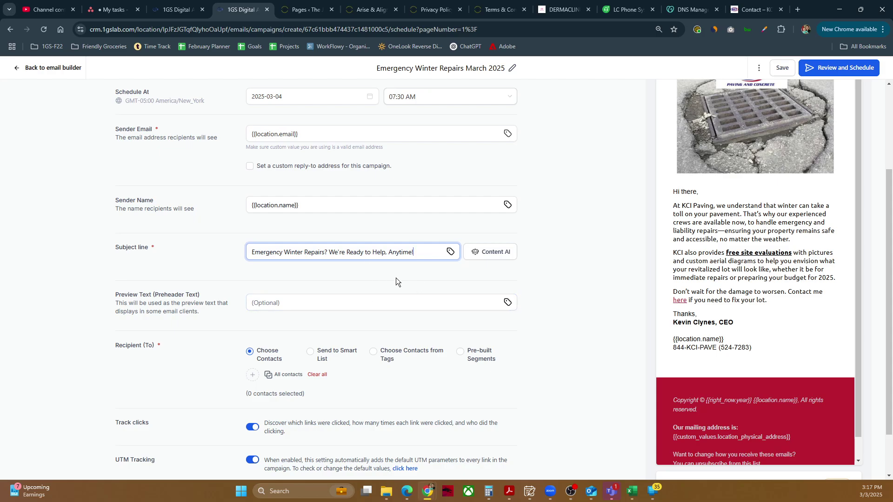
{"action": "scroll", "coordinate": [309, 270], "scroll_direction": "down", "scroll_amount": 1}
{"action": "left_click", "coordinate": [293, 245]}
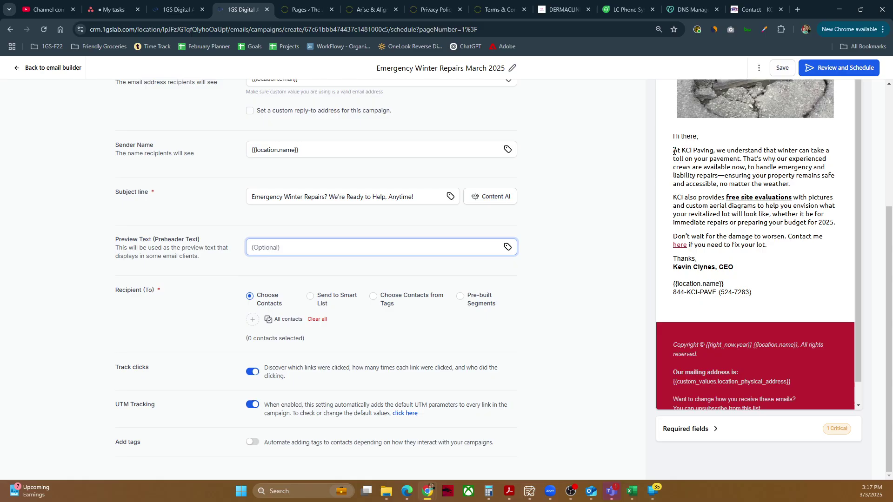
{"action": "left_click_drag", "start_coordinate": [673, 150], "coordinate": [745, 167]}
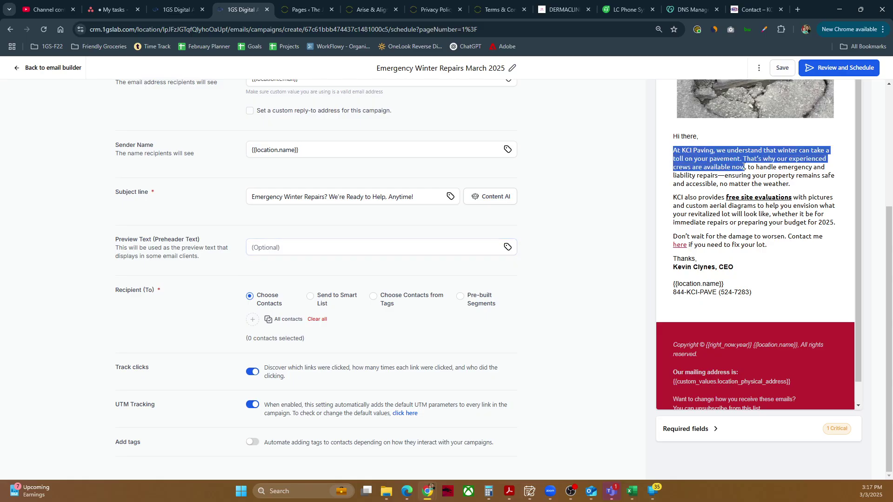
{"action": "left_click", "coordinate": [263, 249]}
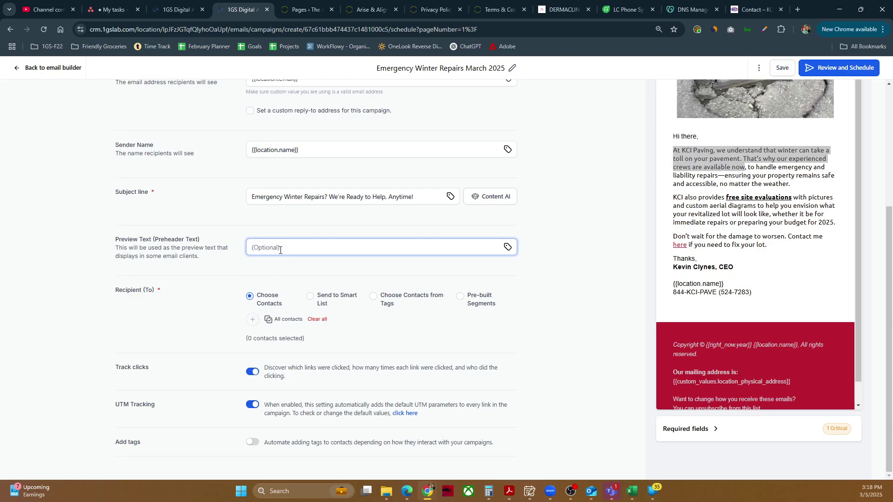
{"action": "left_click", "coordinate": [269, 320]}
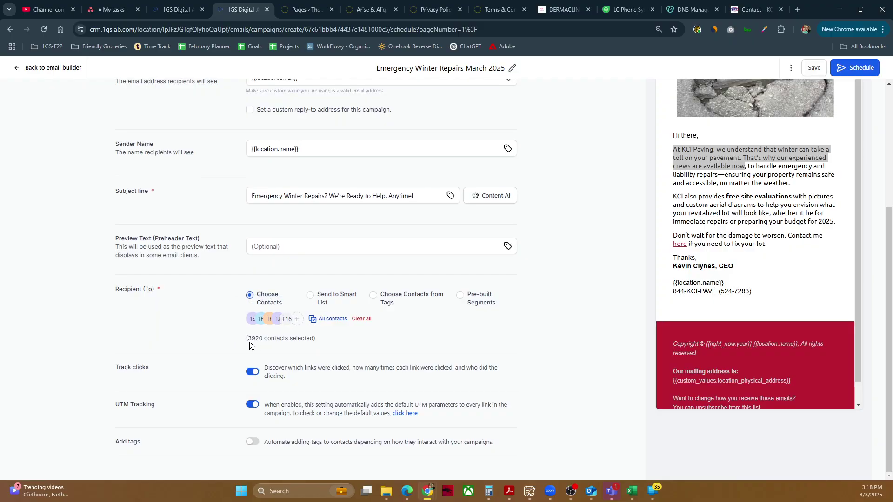
{"action": "left_click_drag", "start_coordinate": [250, 341], "coordinate": [293, 339]}
{"action": "left_click", "coordinate": [202, 338]}
{"action": "scroll", "coordinate": [263, 404], "scroll_direction": "up", "scroll_amount": 4}
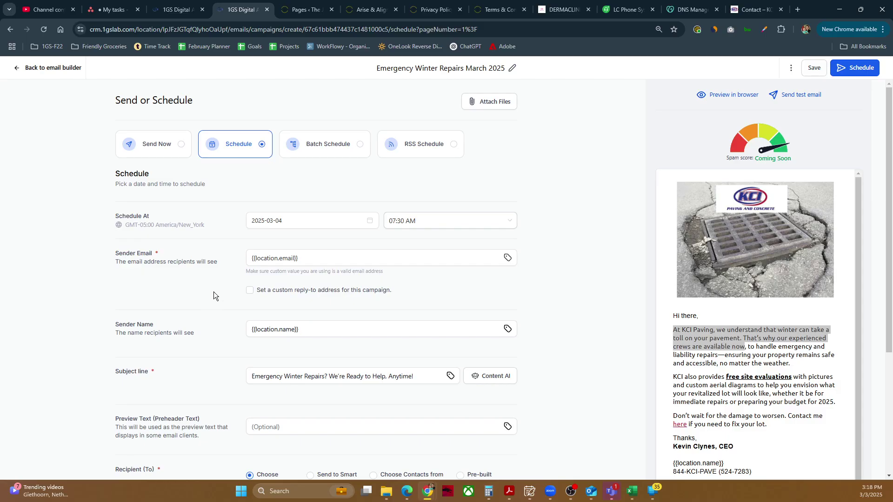
{"action": "scroll", "coordinate": [213, 291], "scroll_direction": "down", "scroll_amount": 4}
{"action": "scroll", "coordinate": [638, 470], "scroll_direction": "up", "scroll_amount": 4}
{"action": "scroll", "coordinate": [517, 388], "scroll_direction": "down", "scroll_amount": 4}
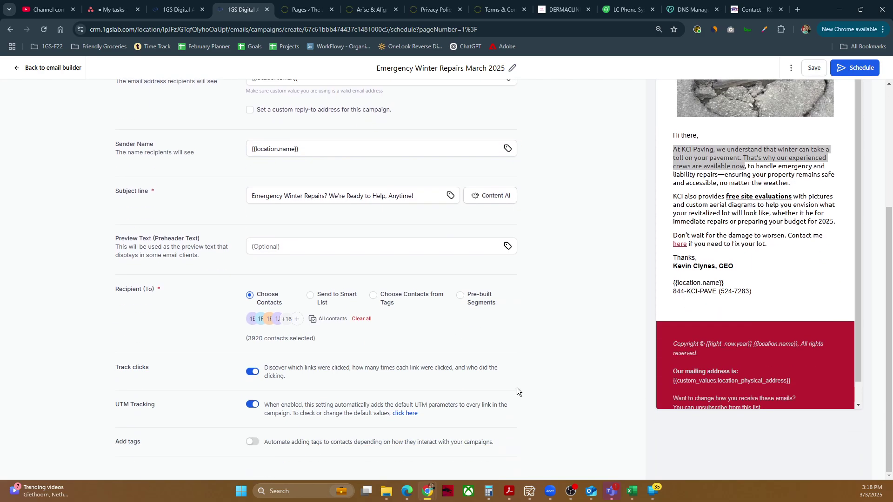
{"action": "scroll", "coordinate": [742, 224], "scroll_direction": "up", "scroll_amount": 4}
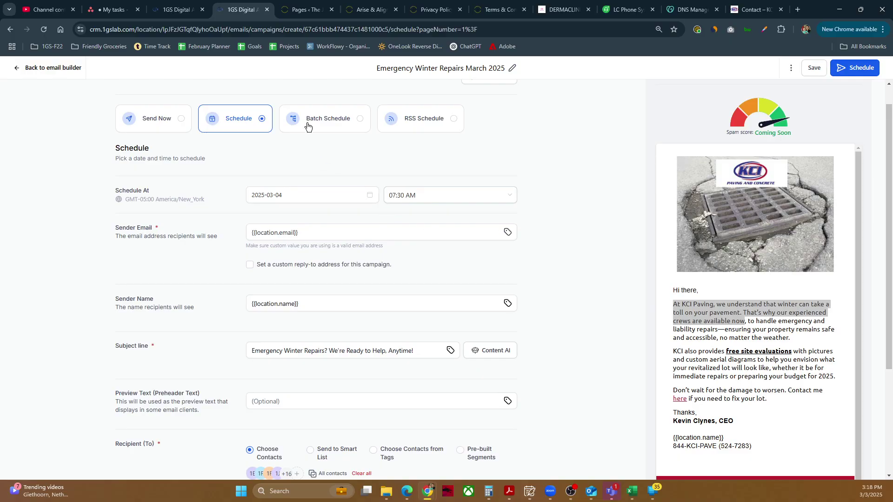
Switch to Batch Schedule with a start of 2025-03-04 at 07:30 and confirm.
{"action": "left_click", "coordinate": [327, 122]}
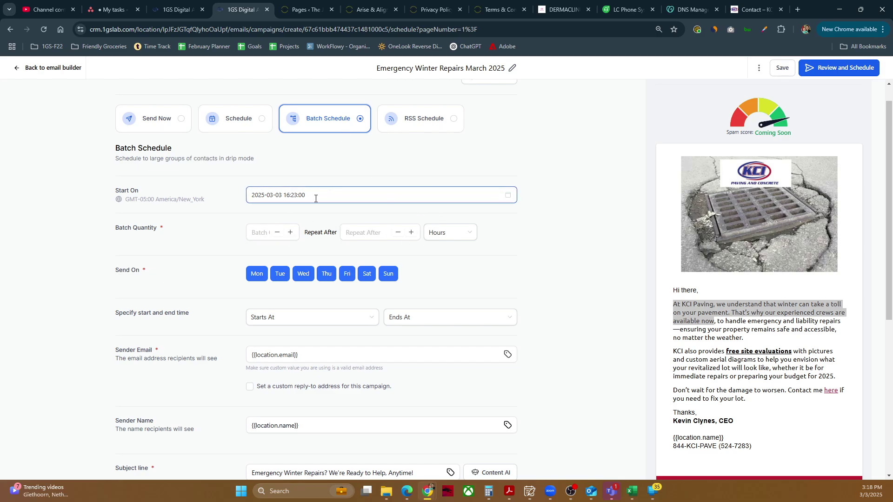
{"action": "left_click", "coordinate": [336, 198]}
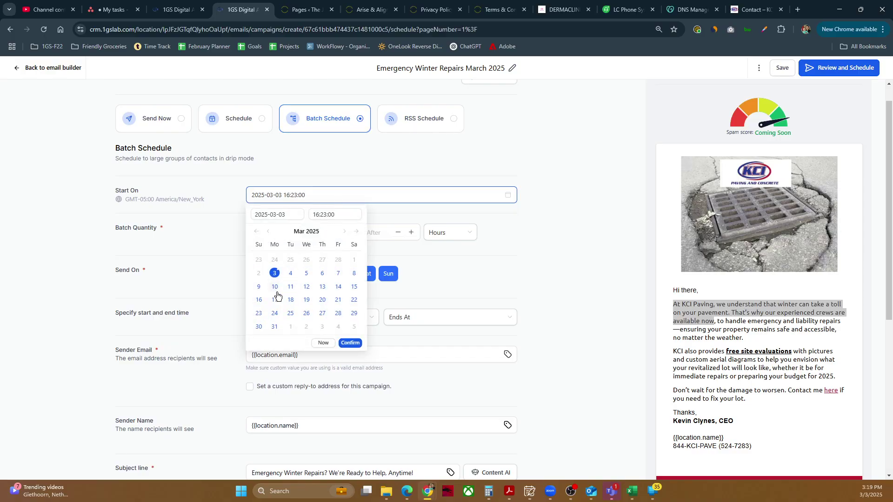
{"action": "left_click", "coordinate": [291, 275]}
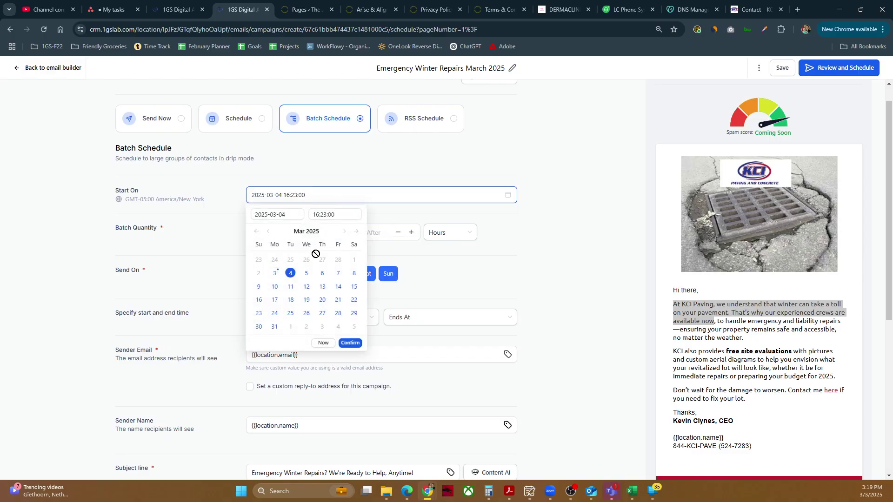
{"action": "left_click", "coordinate": [348, 218]}
{"action": "scroll", "coordinate": [344, 261], "scroll_direction": "up", "scroll_amount": 2}
{"action": "scroll", "coordinate": [330, 265], "scroll_direction": "up", "scroll_amount": 2}
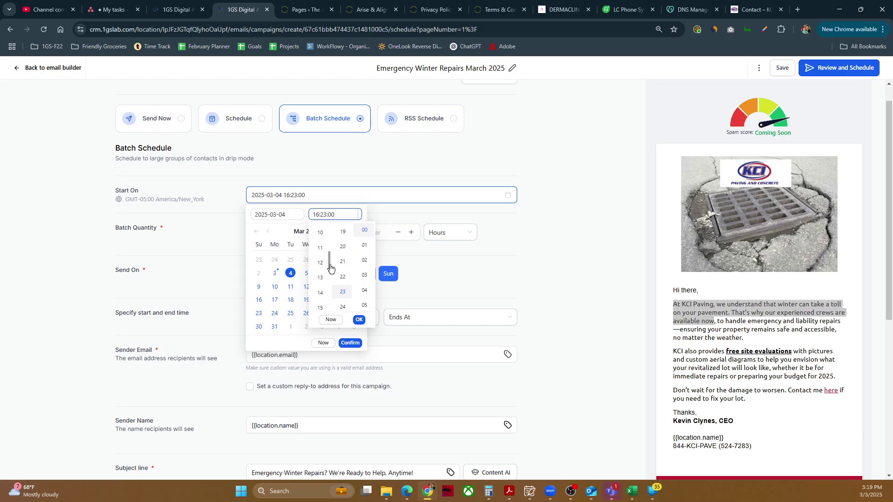
{"action": "scroll", "coordinate": [326, 261], "scroll_direction": "up", "scroll_amount": 2}
{"action": "left_click", "coordinate": [321, 251]}
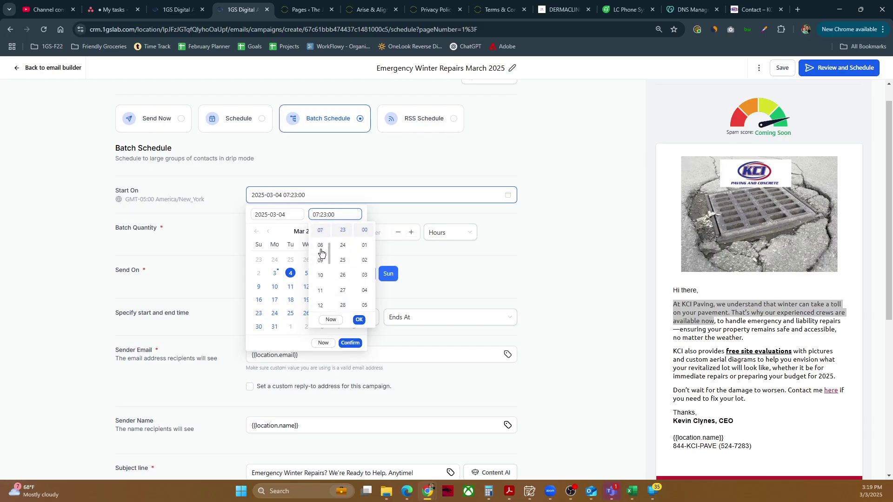
{"action": "scroll", "coordinate": [342, 298], "scroll_direction": "down", "scroll_amount": 1}
{"action": "left_click", "coordinate": [342, 303]}
{"action": "left_click", "coordinate": [359, 320]}
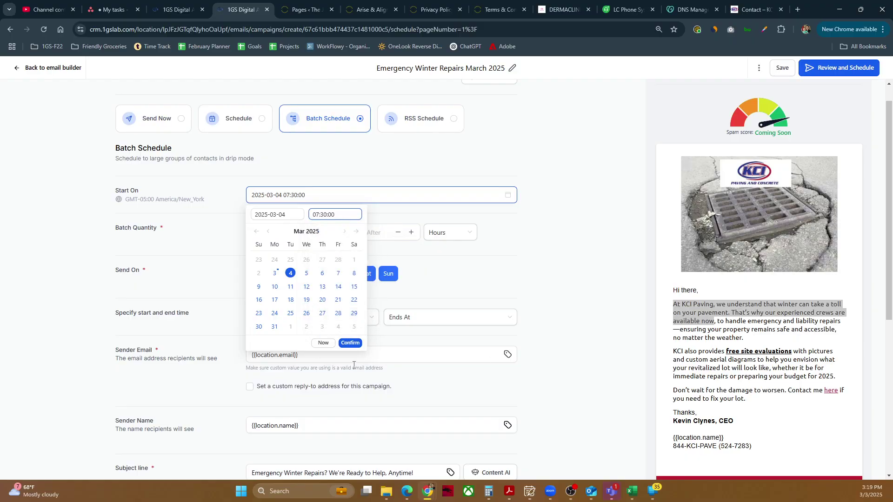
{"action": "left_click", "coordinate": [352, 343]}
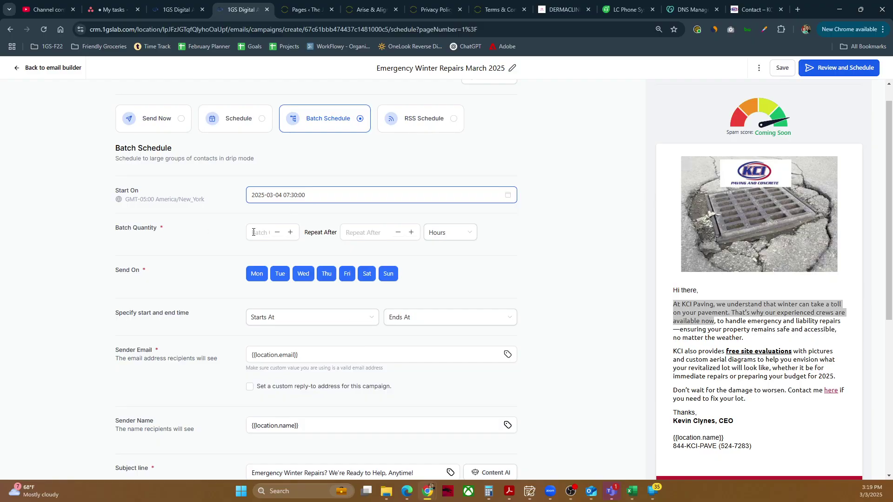
Set the batch size to 50 emails, repeating every 30 minutes.
{"action": "left_click", "coordinate": [265, 232]}
{"action": "type", "text": "50"}
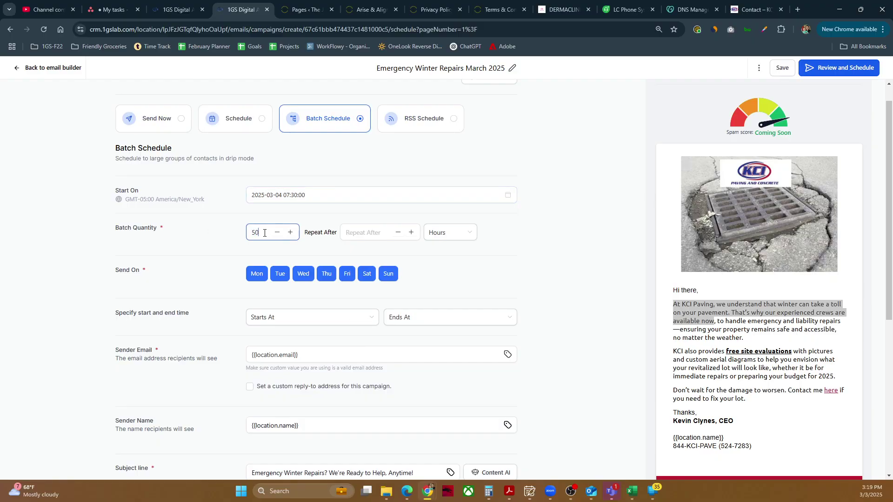
{"action": "left_click", "coordinate": [365, 233]}
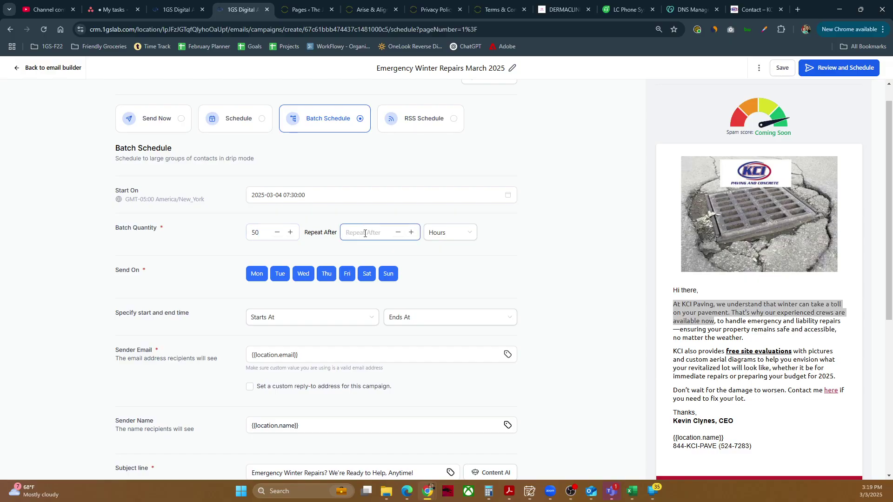
{"action": "type", "text": "30"}
{"action": "left_click", "coordinate": [447, 233]}
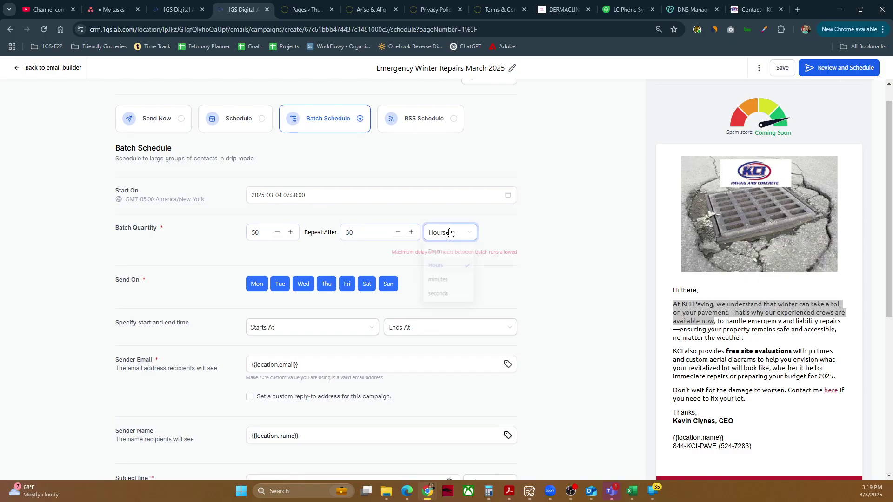
{"action": "left_click", "coordinate": [437, 278]}
{"action": "left_click", "coordinate": [534, 235]}
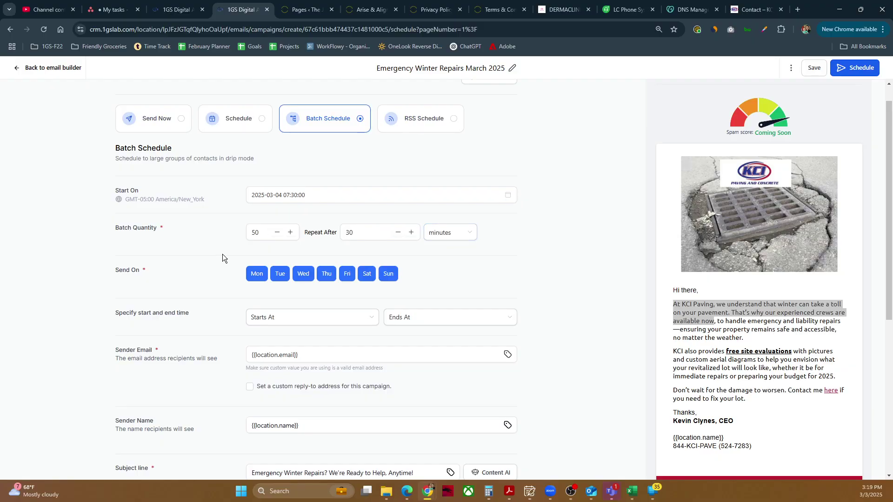
{"action": "left_click", "coordinate": [256, 238]}
{"action": "left_click", "coordinate": [237, 212]}
Limit daily sending to the window from 07:30 AM to 06:30 PM.
{"action": "scroll", "coordinate": [390, 274], "scroll_direction": "down", "scroll_amount": 1}
{"action": "left_click", "coordinate": [326, 292]}
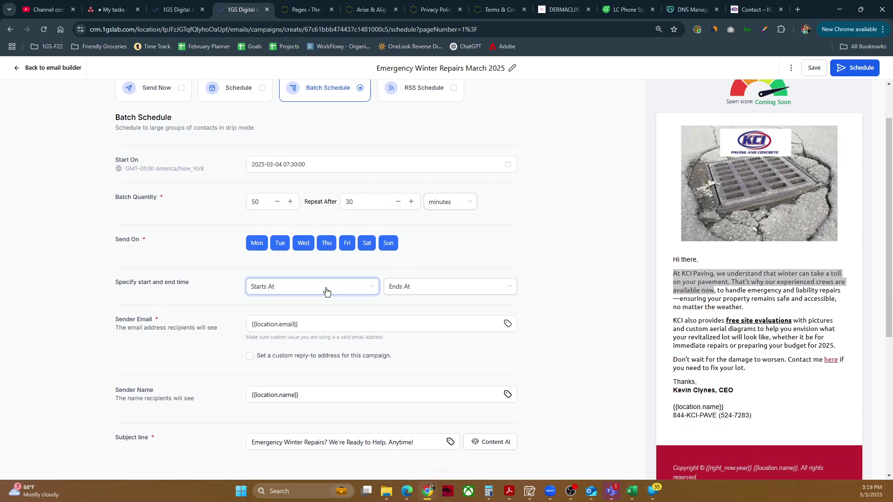
{"action": "left_click", "coordinate": [326, 293]}
{"action": "scroll", "coordinate": [298, 363], "scroll_direction": "down", "scroll_amount": 1}
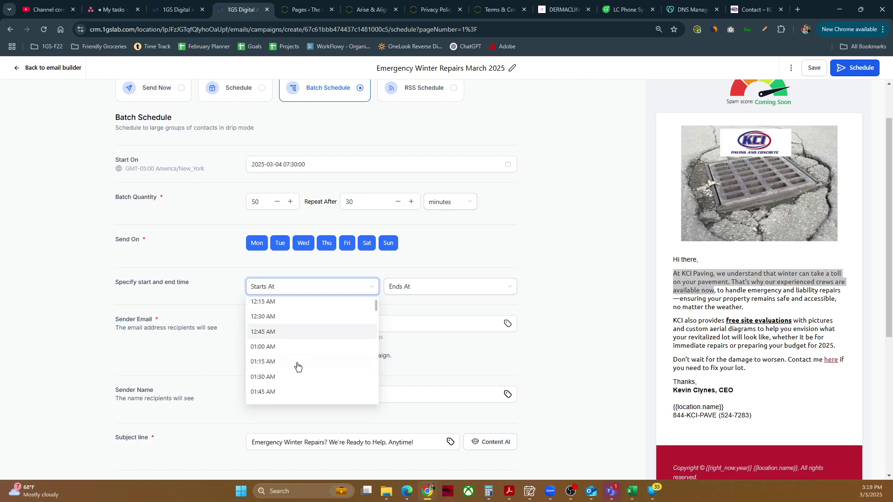
{"action": "scroll", "coordinate": [298, 365], "scroll_direction": "down", "scroll_amount": 7}
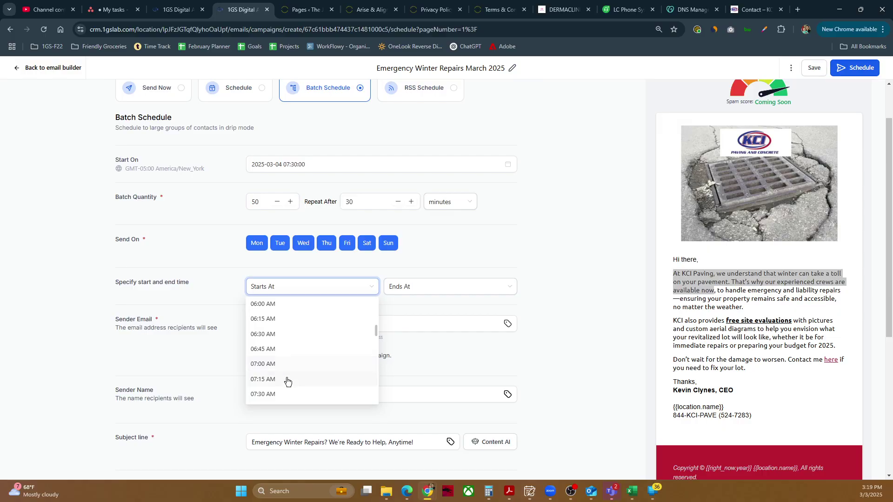
{"action": "left_click", "coordinate": [293, 360]}
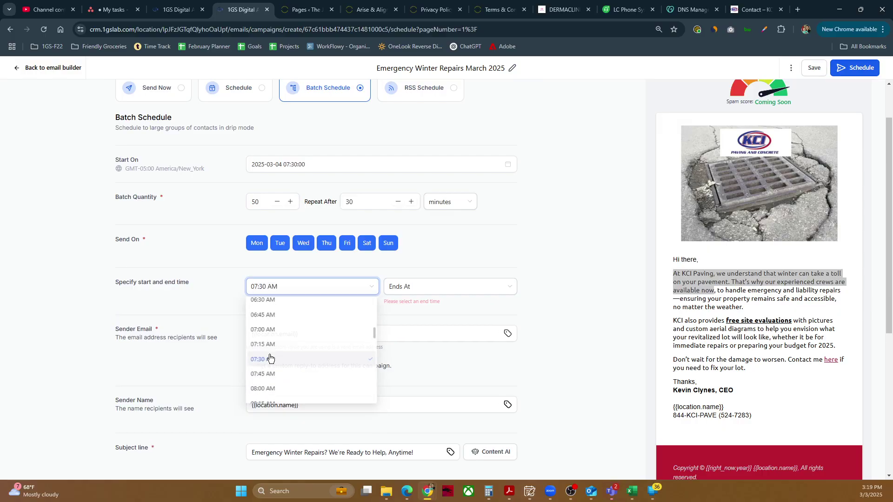
{"action": "left_click", "coordinate": [440, 289]}
{"action": "scroll", "coordinate": [421, 352], "scroll_direction": "down", "scroll_amount": 8}
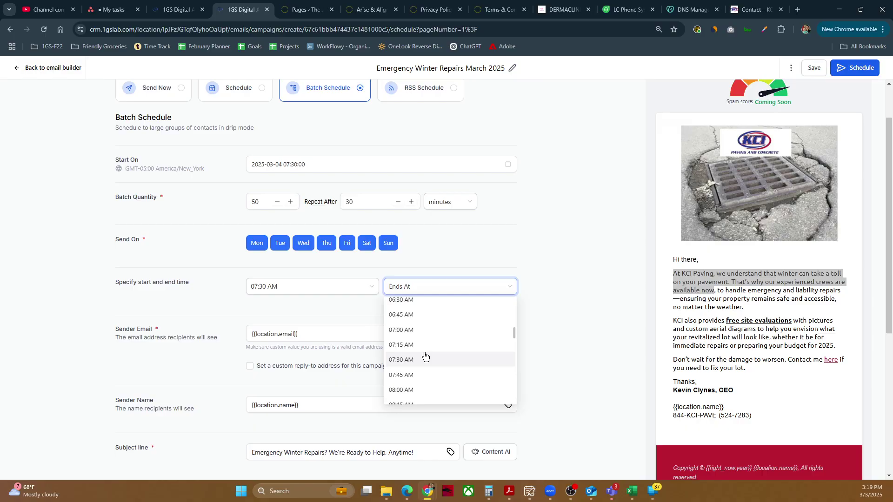
{"action": "scroll", "coordinate": [425, 356], "scroll_direction": "down", "scroll_amount": 14}
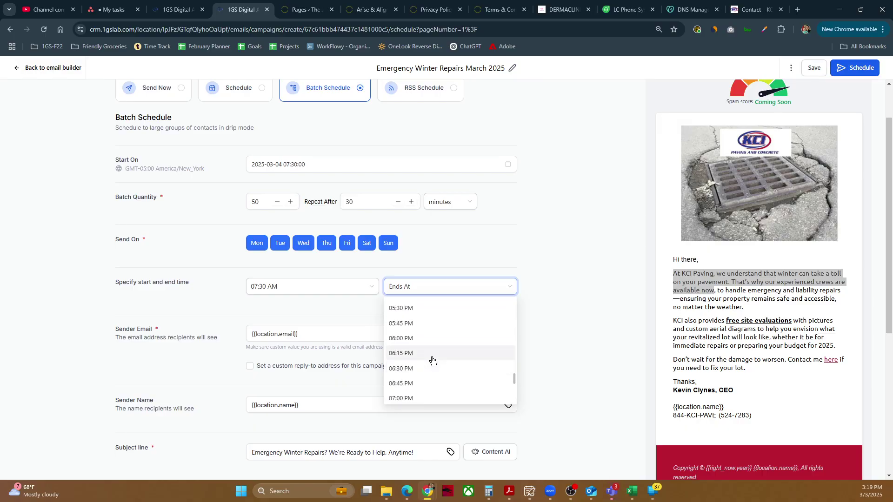
{"action": "scroll", "coordinate": [435, 372], "scroll_direction": "up", "scroll_amount": 1}
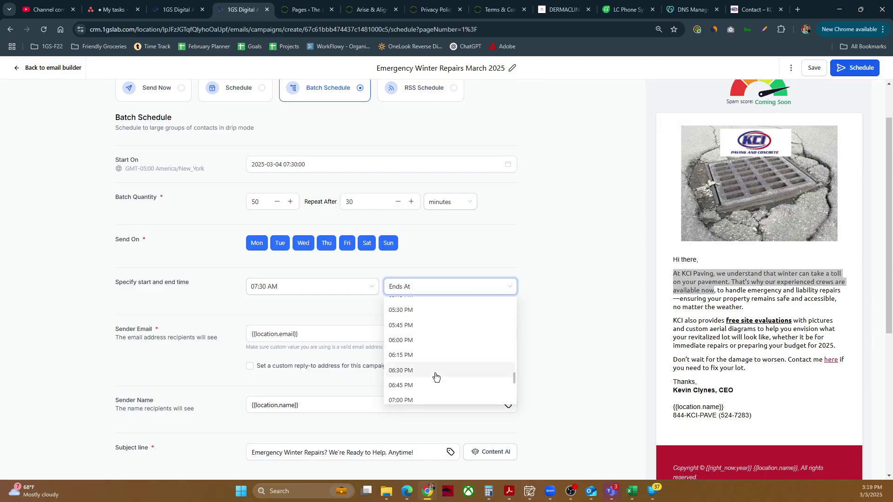
{"action": "left_click", "coordinate": [399, 370]}
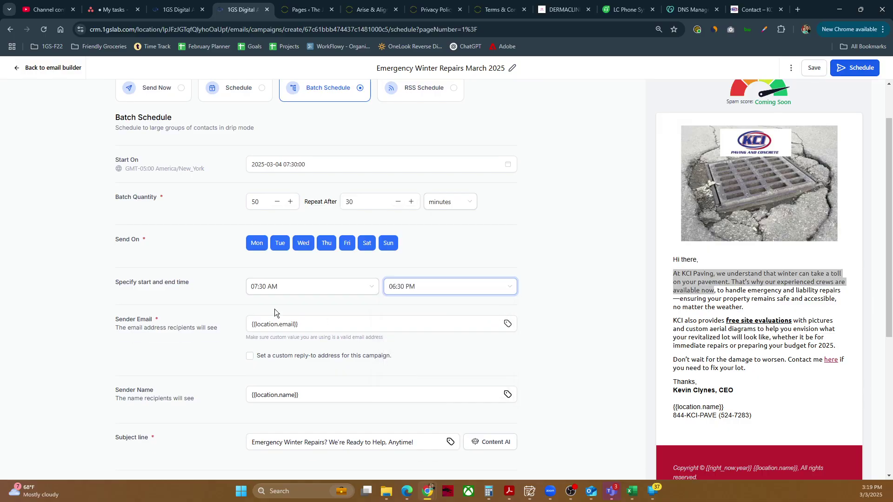
{"action": "left_click", "coordinate": [200, 297]}
{"action": "scroll", "coordinate": [225, 316], "scroll_direction": "down", "scroll_amount": 3}
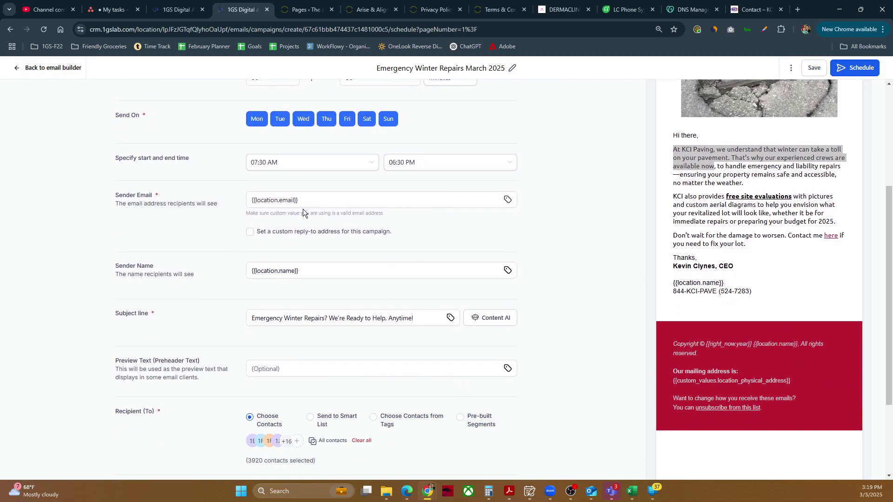
{"action": "scroll", "coordinate": [345, 265], "scroll_direction": "down", "scroll_amount": 2}
{"action": "left_click", "coordinate": [329, 232]}
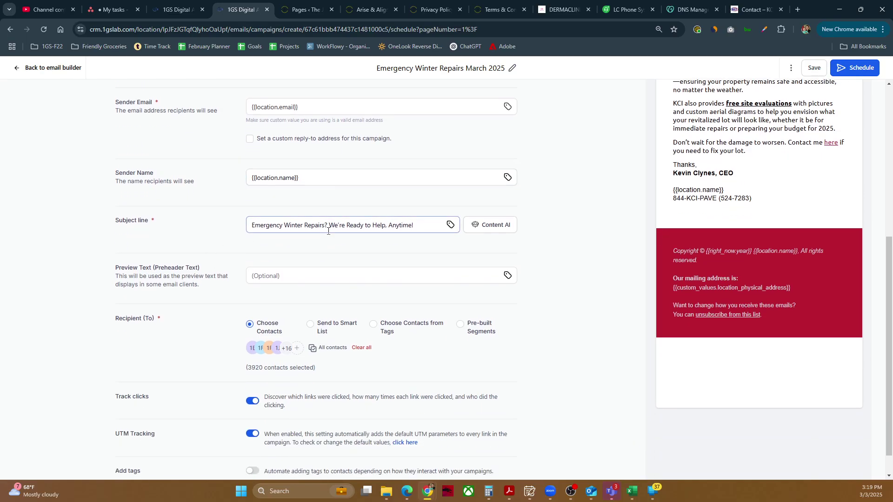
{"action": "triple_click", "coordinate": [336, 230]}
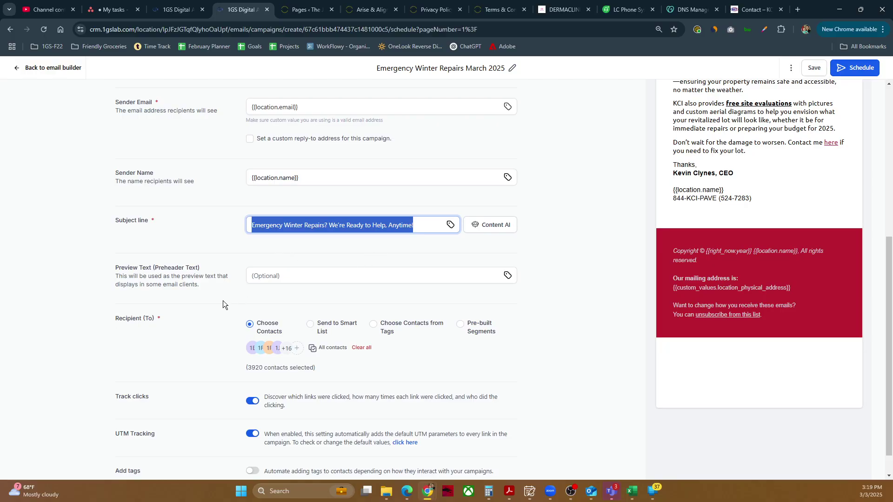
{"action": "scroll", "coordinate": [223, 300], "scroll_direction": "down", "scroll_amount": 1}
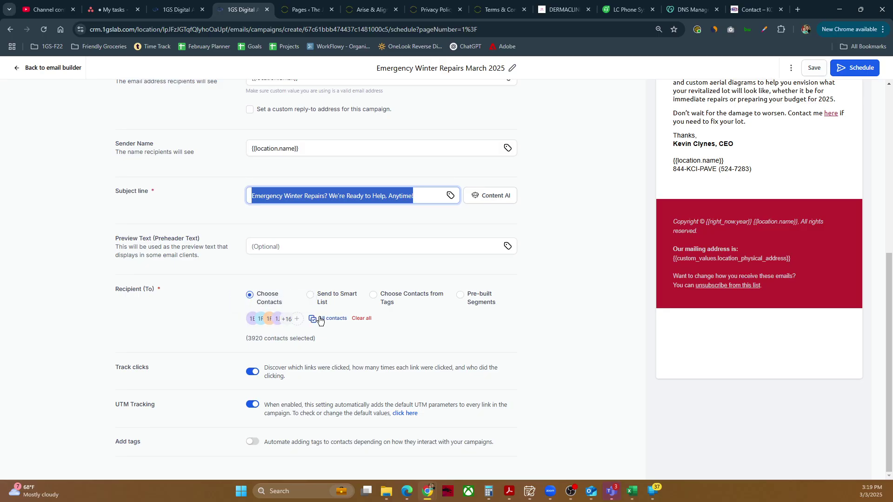
{"action": "double_click", "coordinate": [260, 340]}
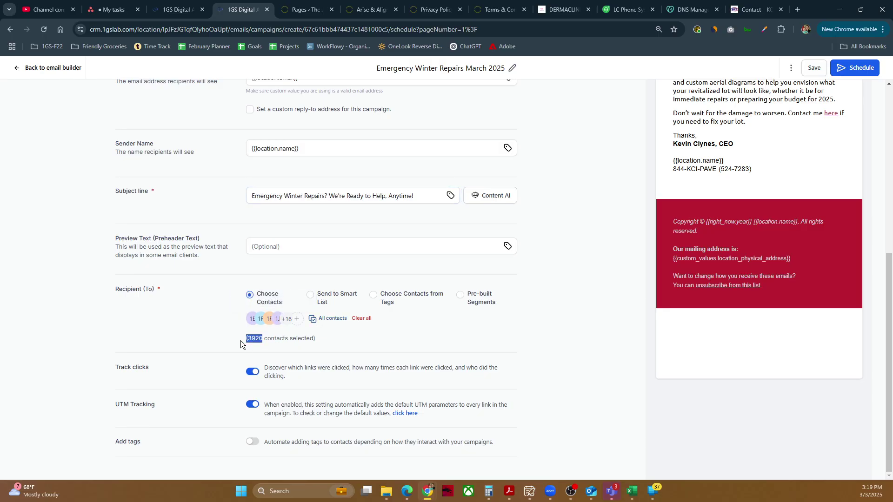
{"action": "left_click", "coordinate": [222, 332]}
{"action": "left_click", "coordinate": [196, 417]}
{"action": "scroll", "coordinate": [448, 381], "scroll_direction": "up", "scroll_amount": 5}
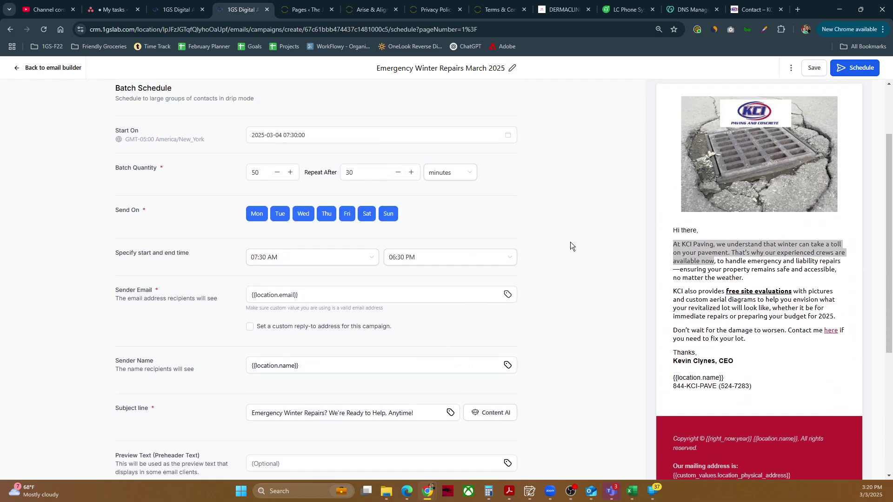
{"action": "scroll", "coordinate": [577, 239], "scroll_direction": "up", "scroll_amount": 2}
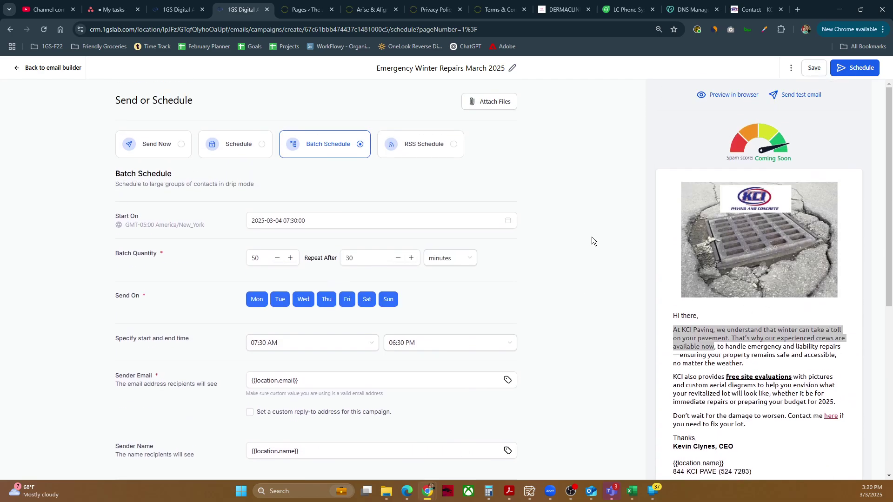
Schedule the batch campaign and check that 'Emergency Winter Repairs March 2025' shows as Scheduled.
{"action": "left_click", "coordinate": [849, 67]}
{"action": "left_click", "coordinate": [875, 73]}
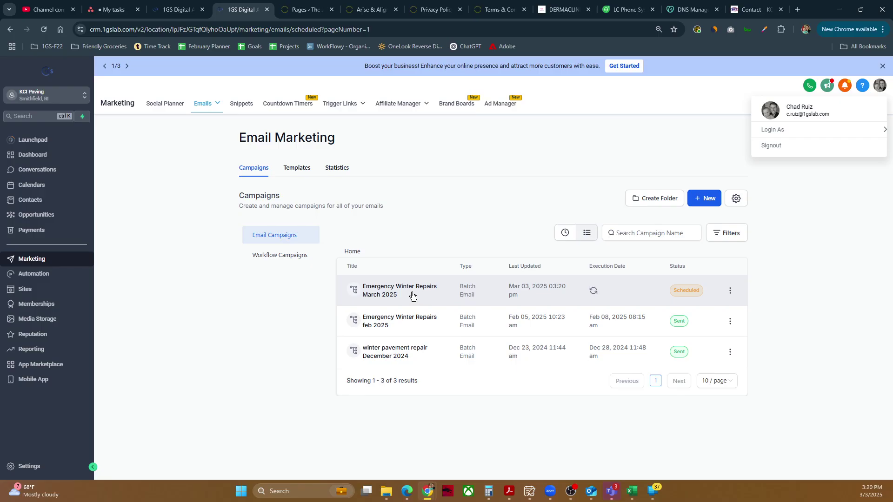
{"action": "left_click_drag", "start_coordinate": [413, 296], "coordinate": [365, 288]}
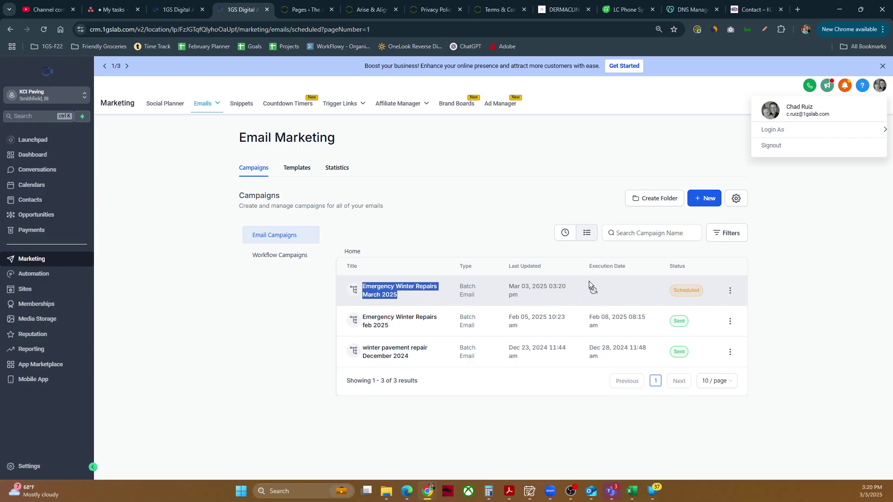